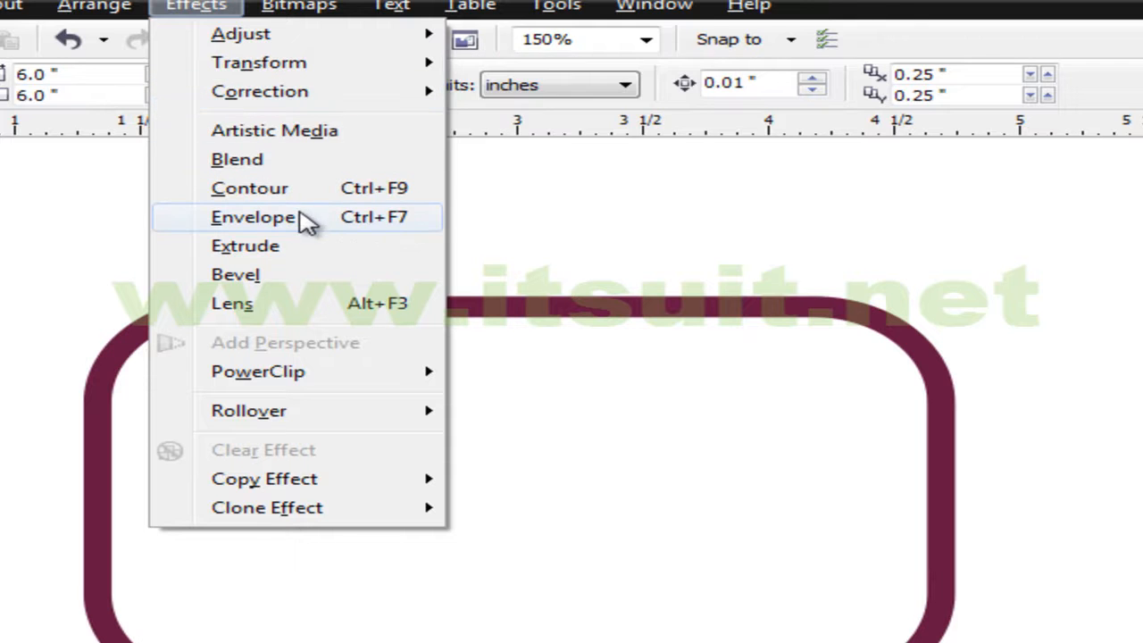
mouse_move(314, 40)
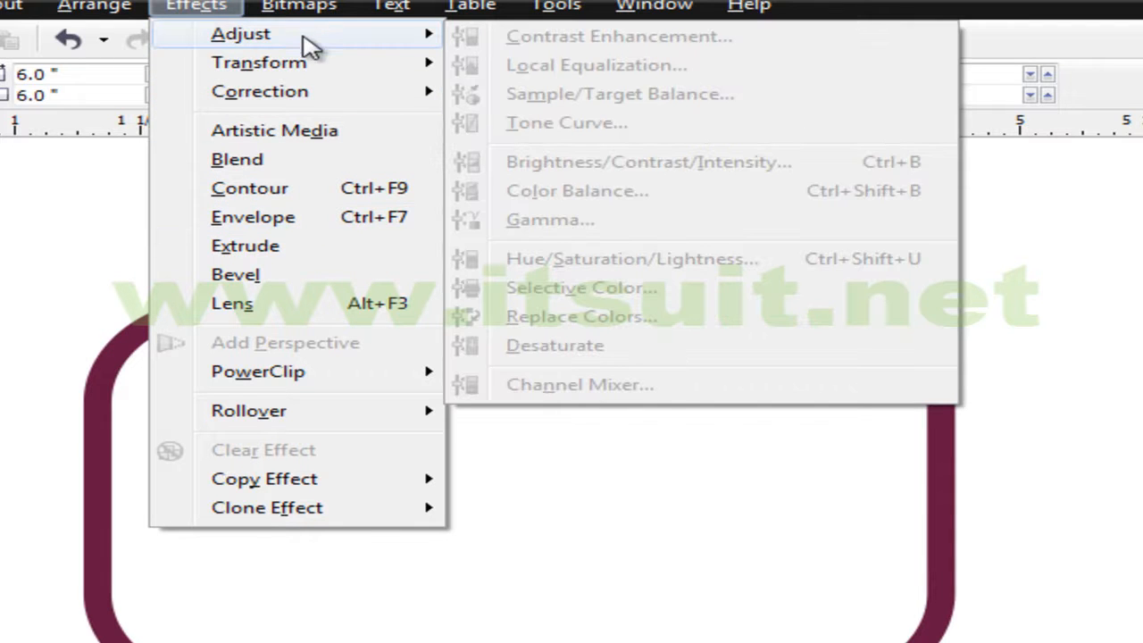
mouse_move(310, 101)
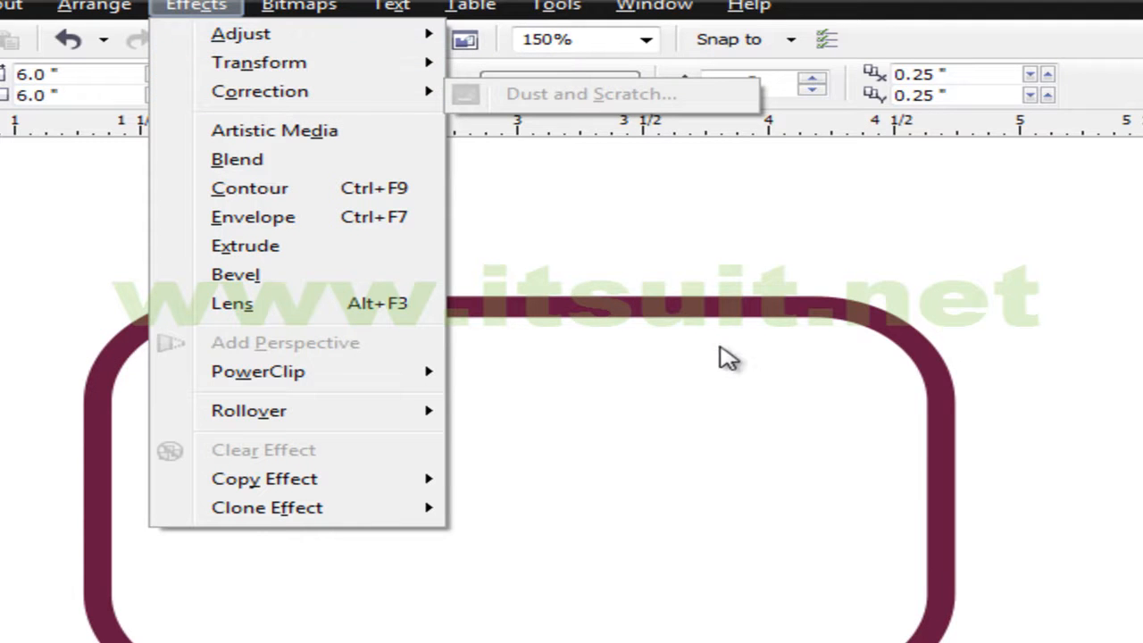
mouse_move(327, 64)
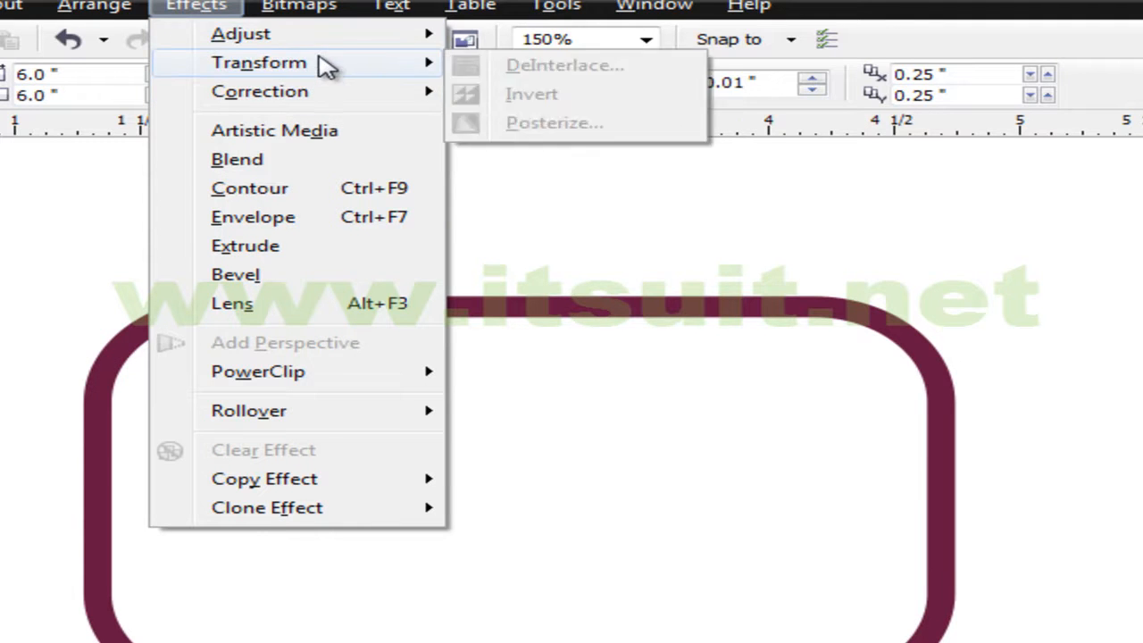
mouse_move(390, 34)
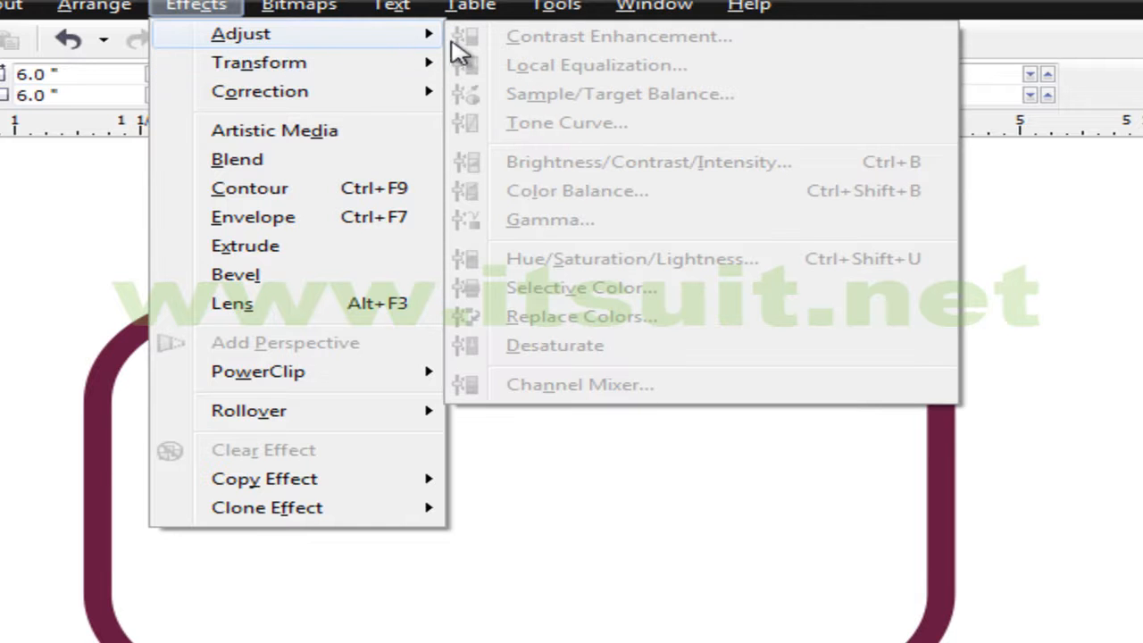
Try a Gamma adjustment of 3.55 on the rounded rectangle and undo it.
left_click(605, 620)
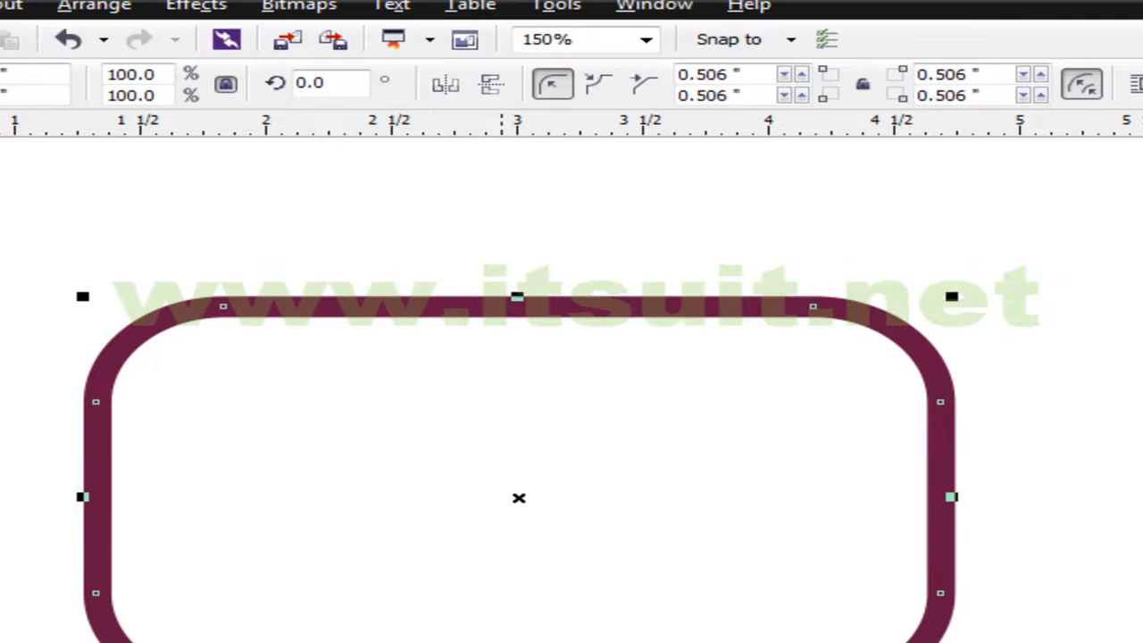
left_click(188, 7)
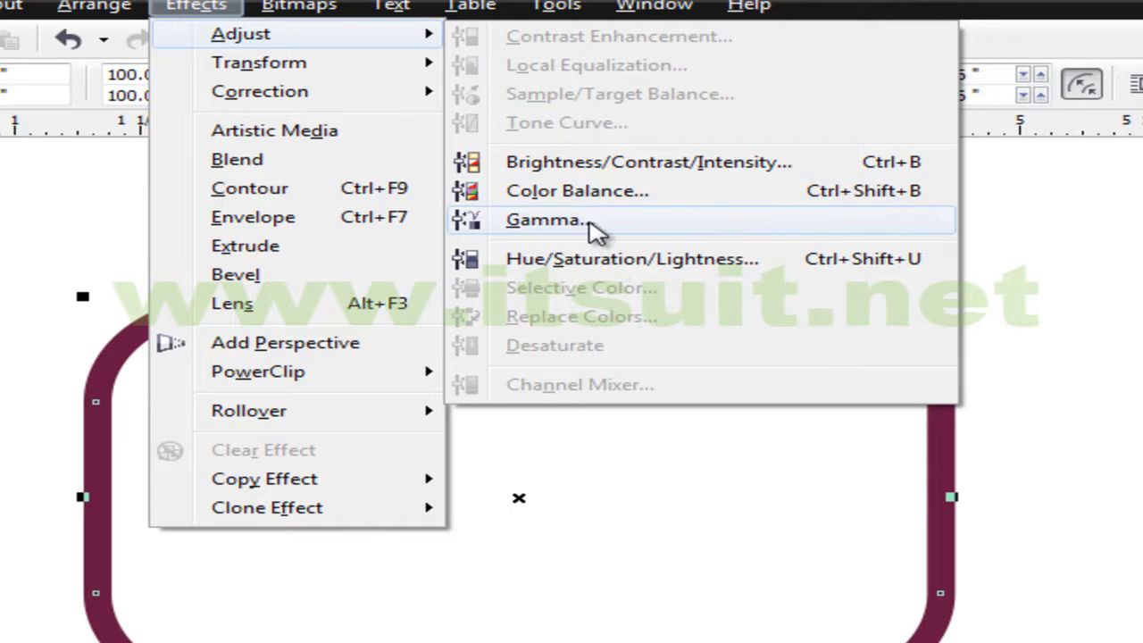
left_click(561, 227)
left_click_drag(621, 357, 827, 283)
left_click_drag(784, 344, 984, 352)
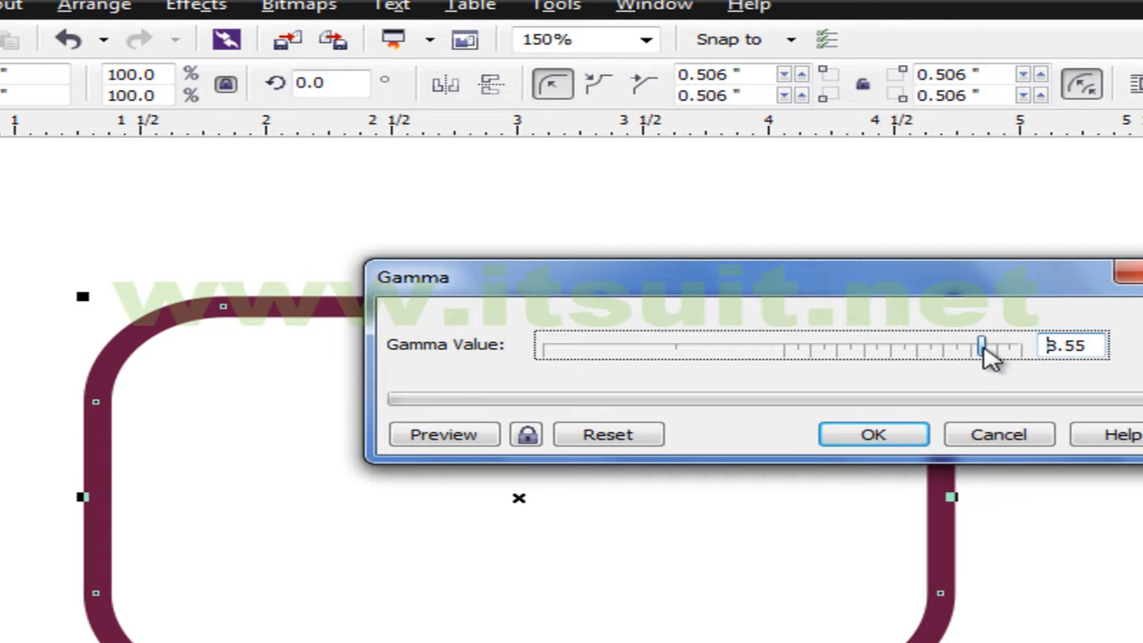
left_click(874, 438)
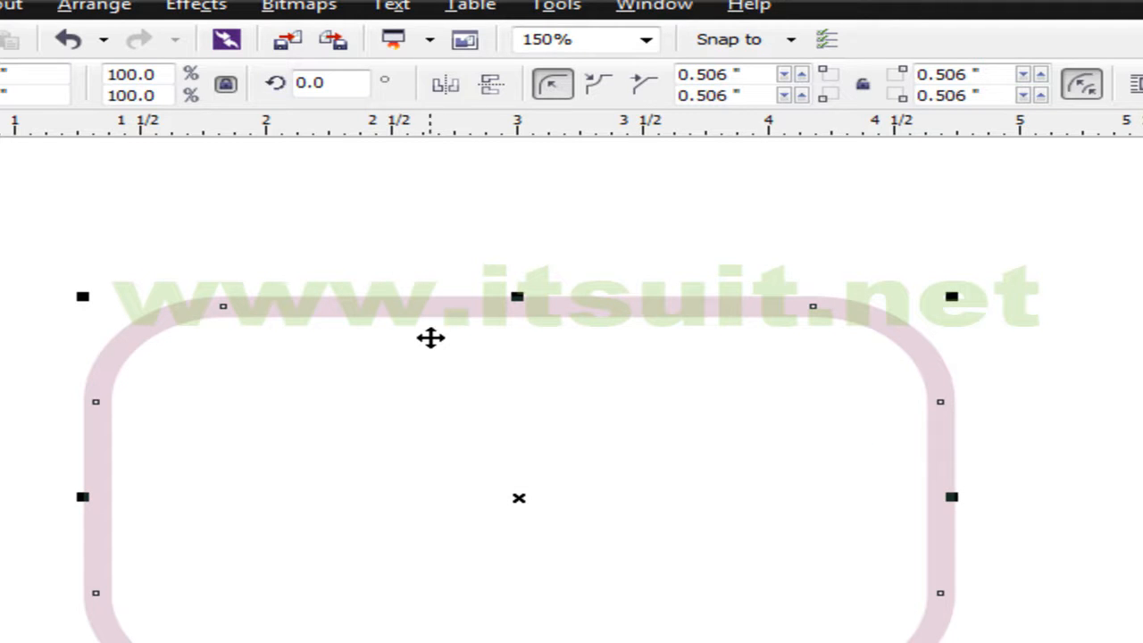
key("ctrl+z")
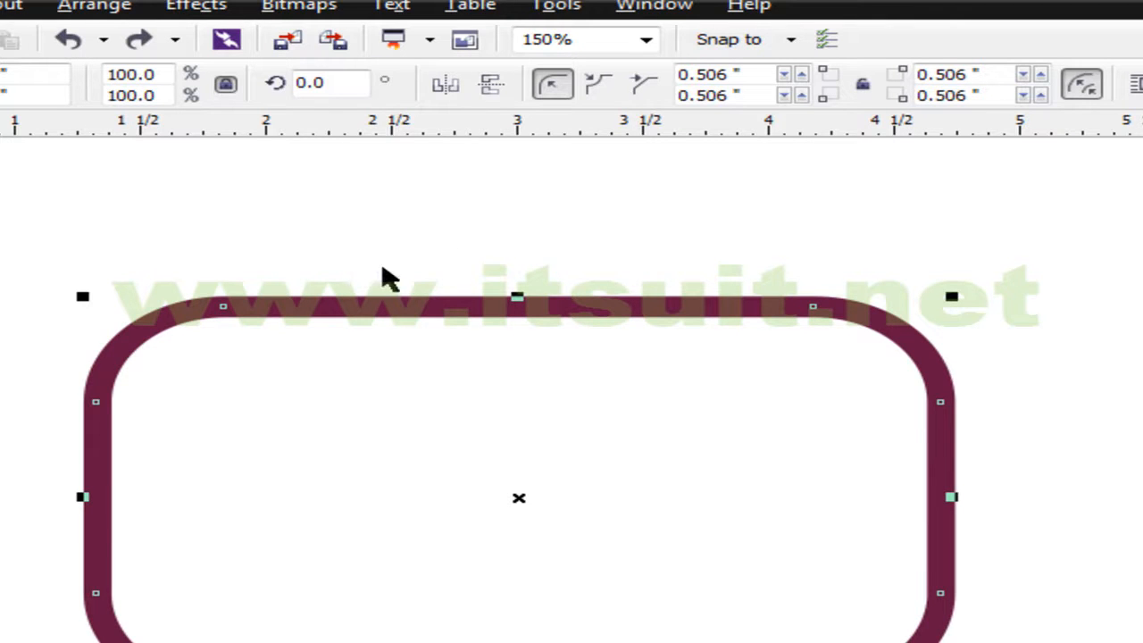
Try the Invert transform on the rounded rectangle's outline colour and undo it.
left_click(302, 7)
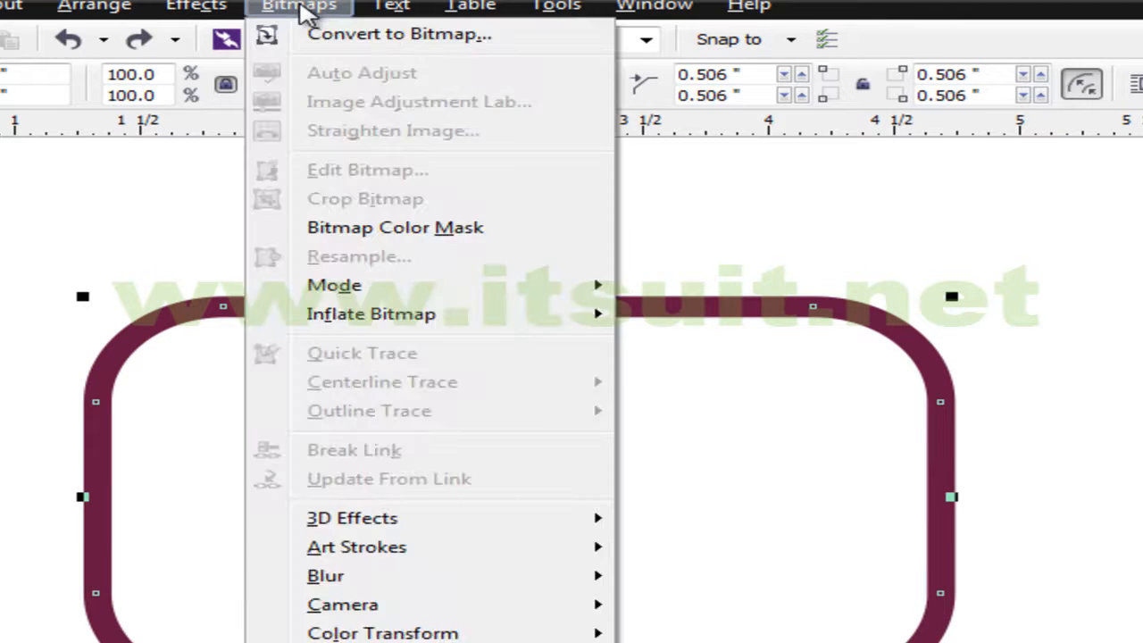
mouse_move(223, 9)
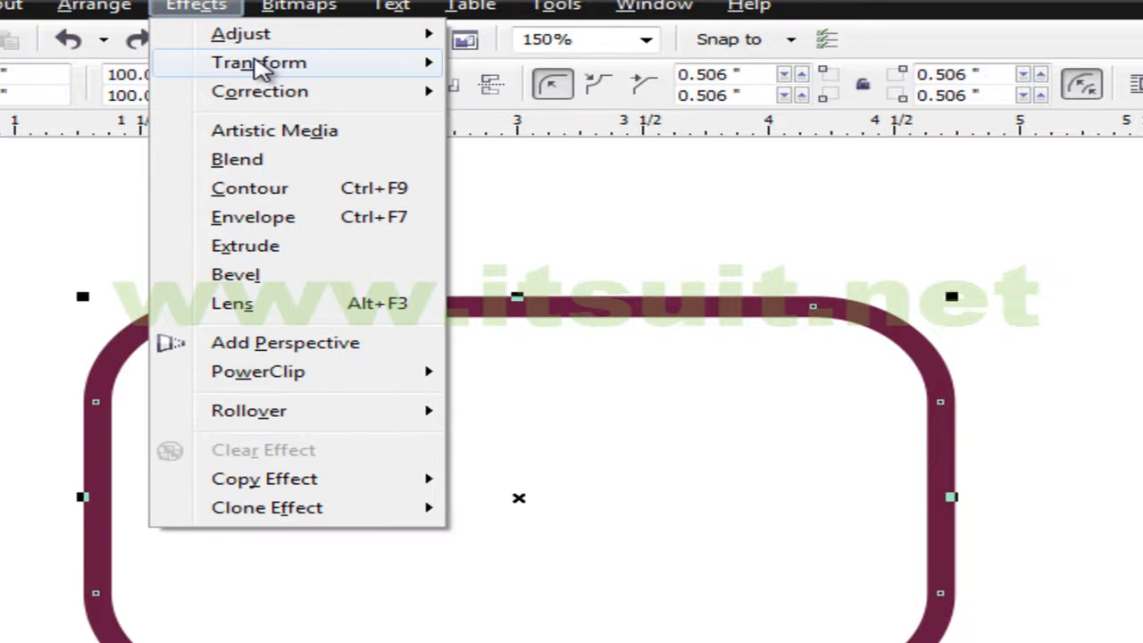
mouse_move(259, 68)
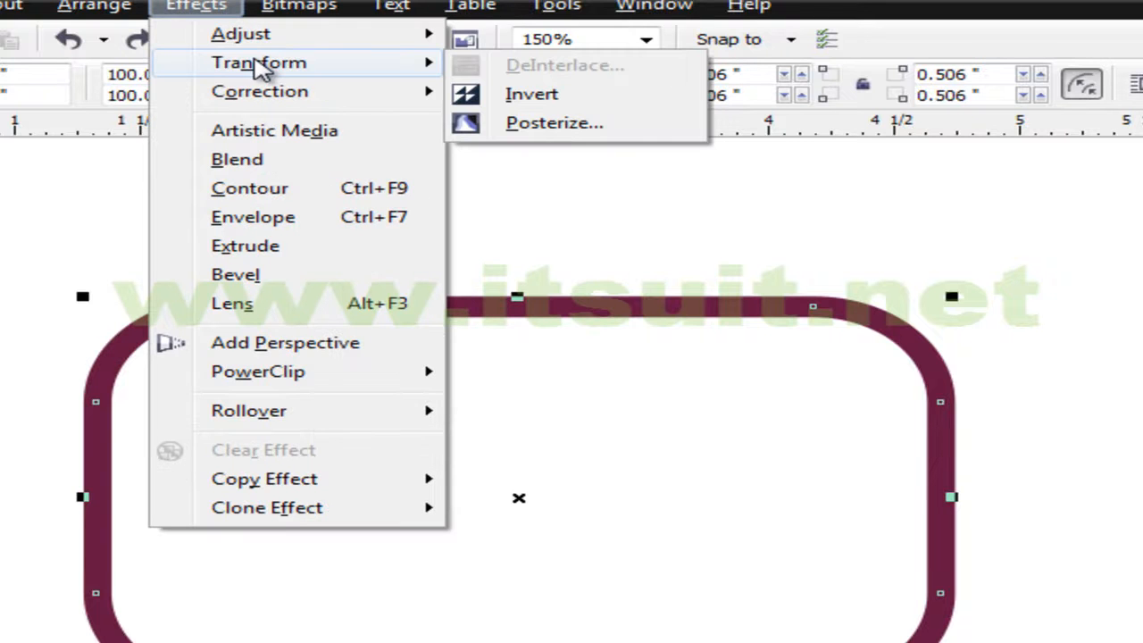
left_click(539, 102)
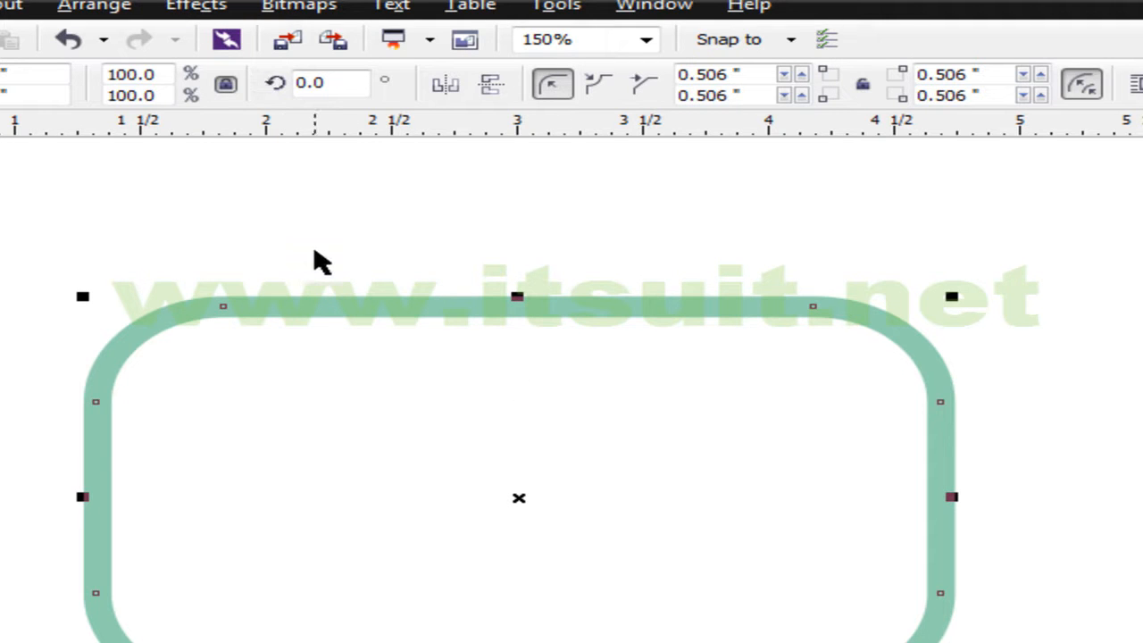
key("ctrl+z")
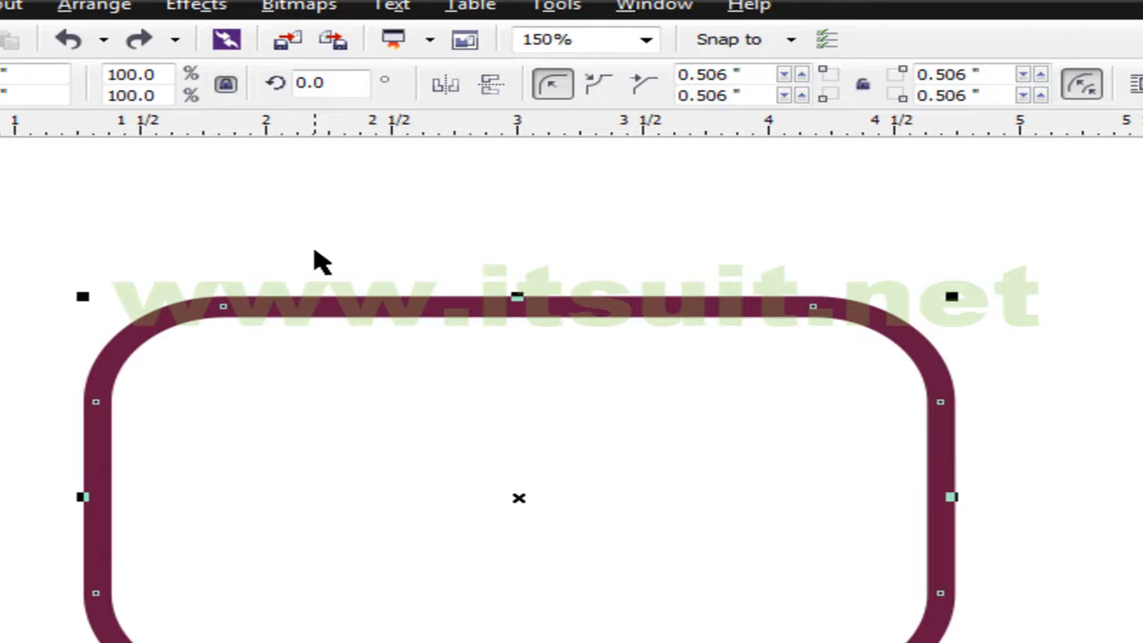
left_click(215, 9)
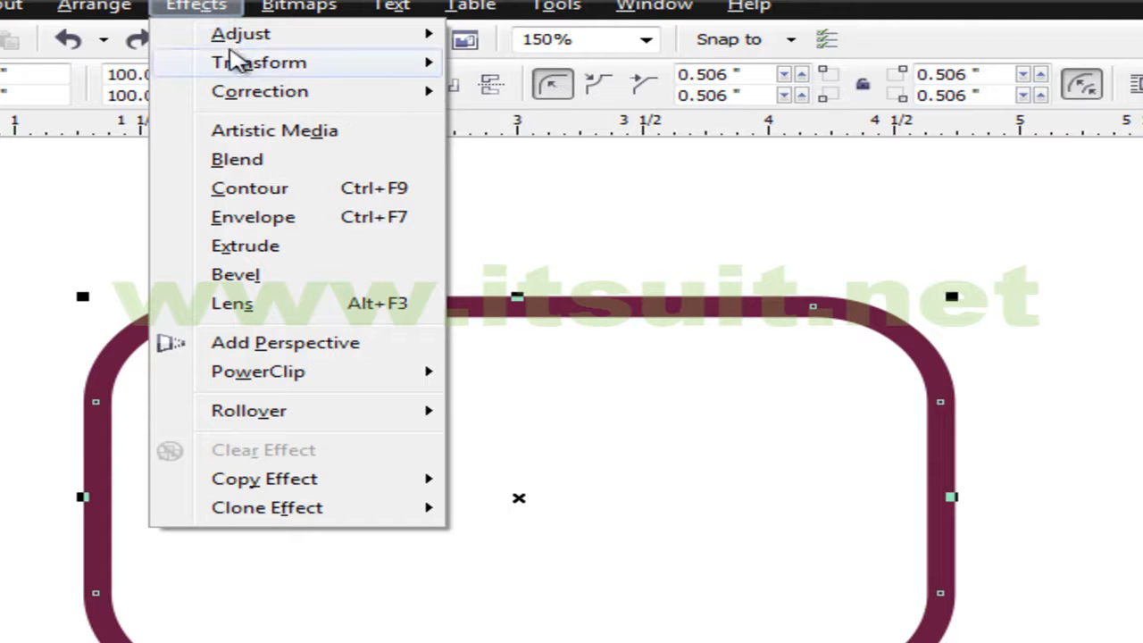
mouse_move(265, 41)
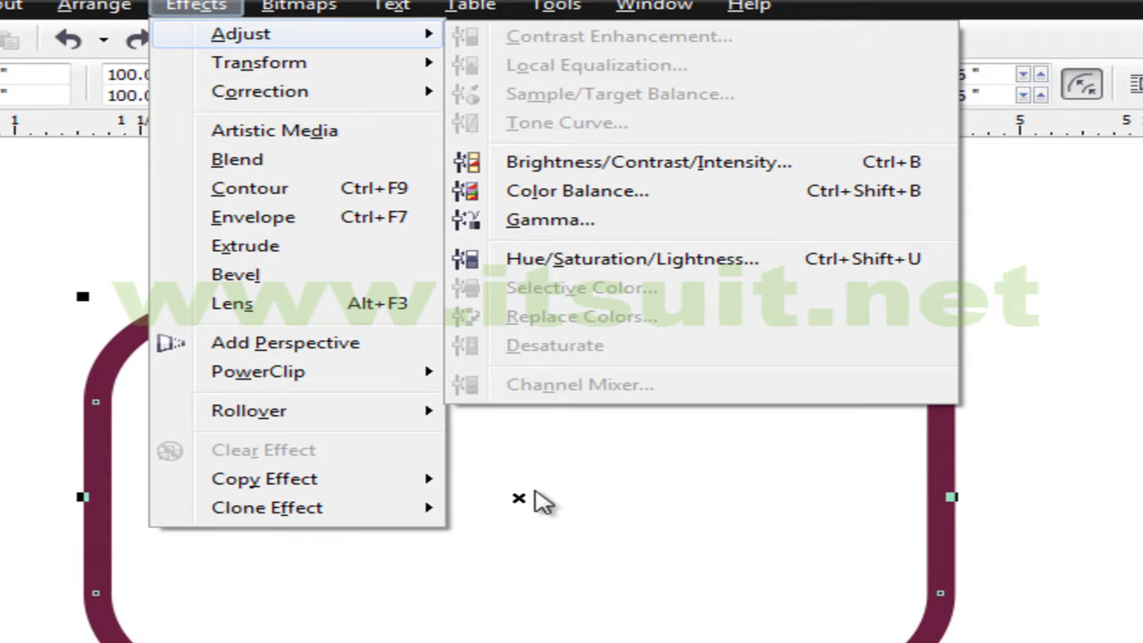
left_click(93, 554)
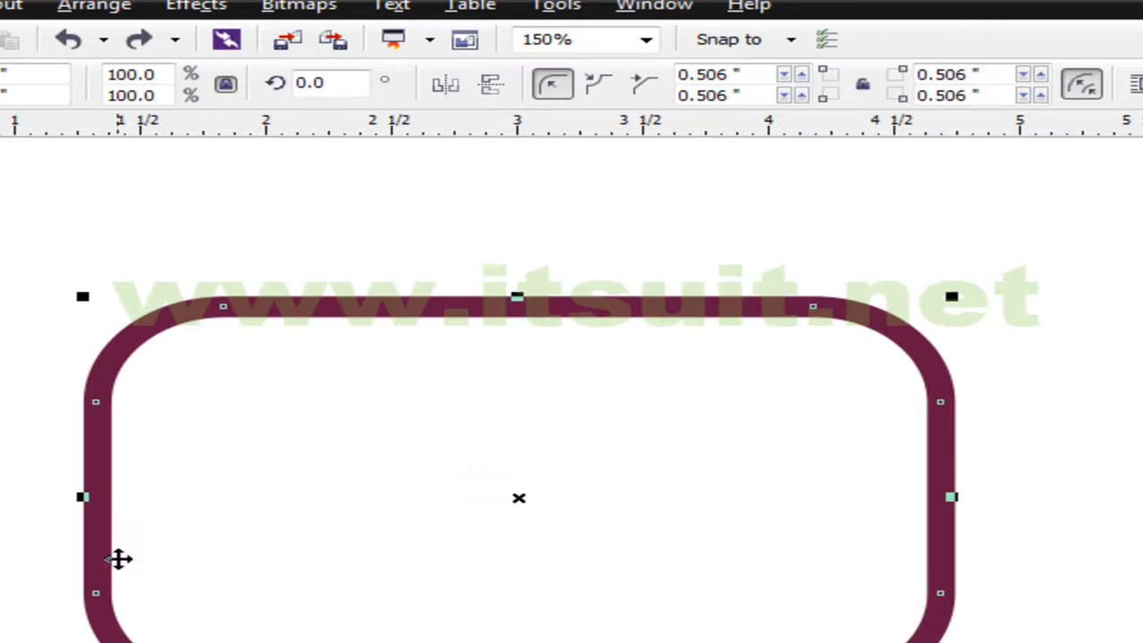
left_click(27, 549)
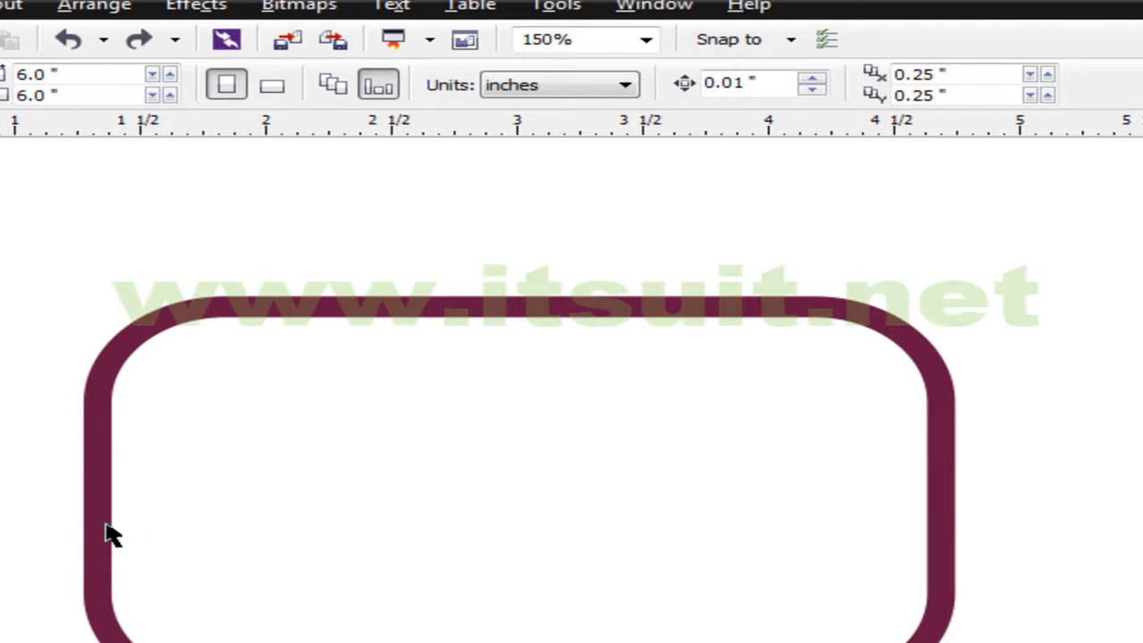
left_click(95, 525)
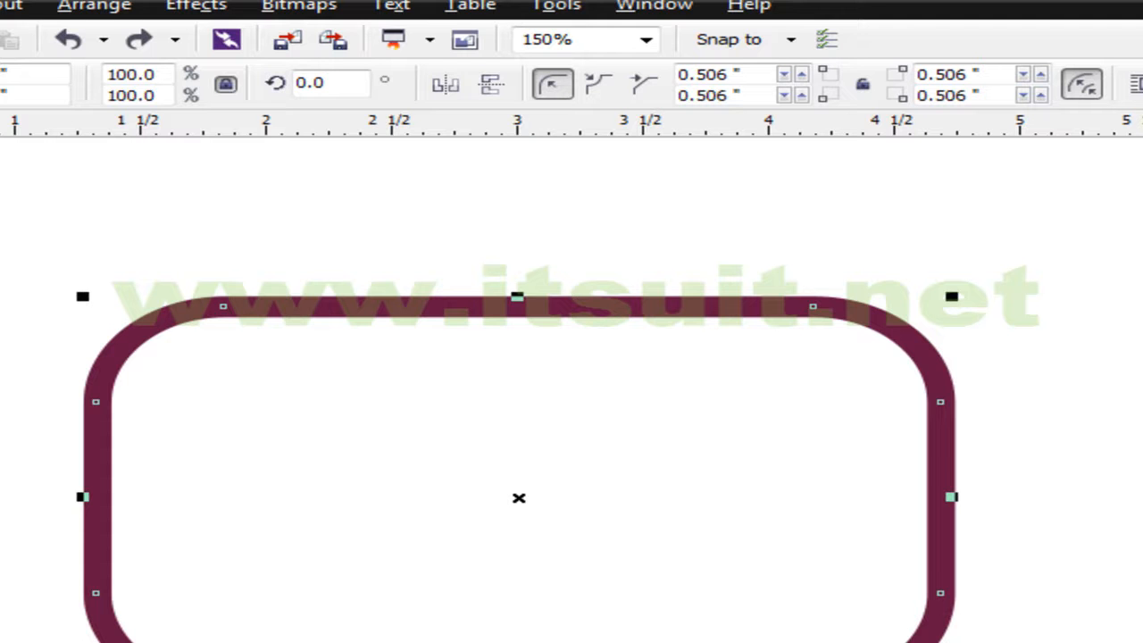
Add a person's first name as Arial text near the rounded rectangle's upper-left corner and enlarge it to about 59 pt.
key("F8")
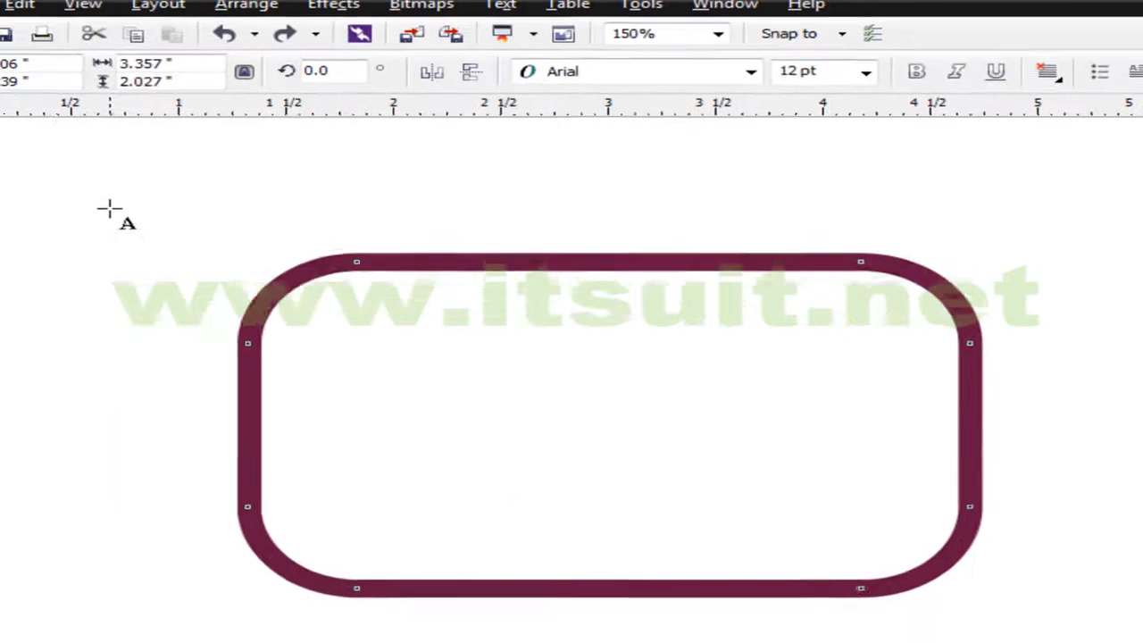
left_click(113, 243)
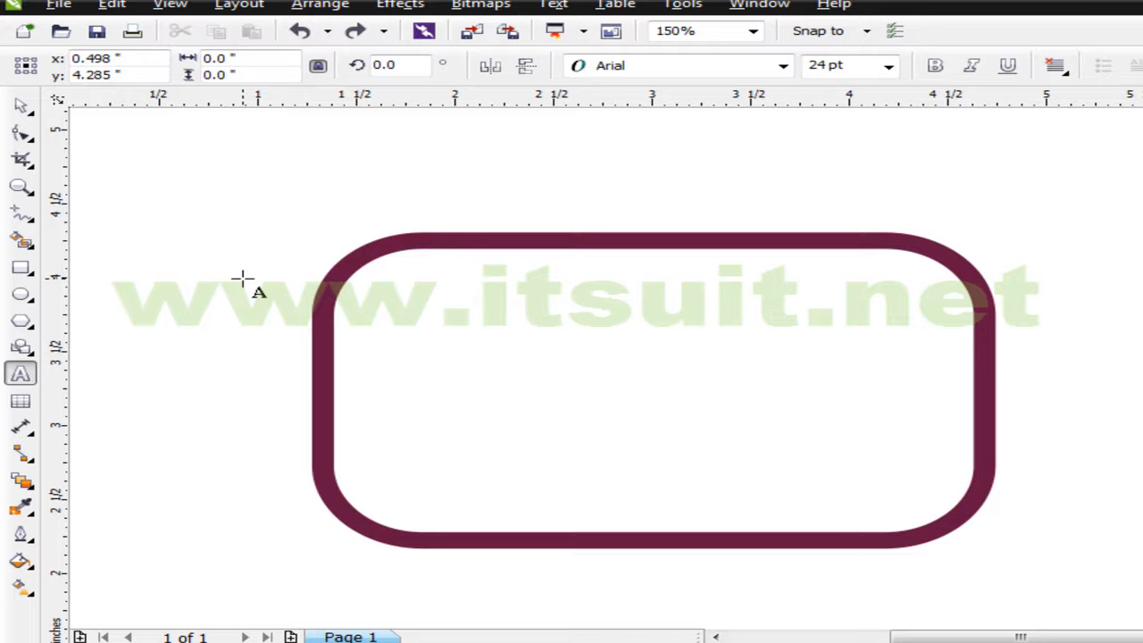
type("Saud")
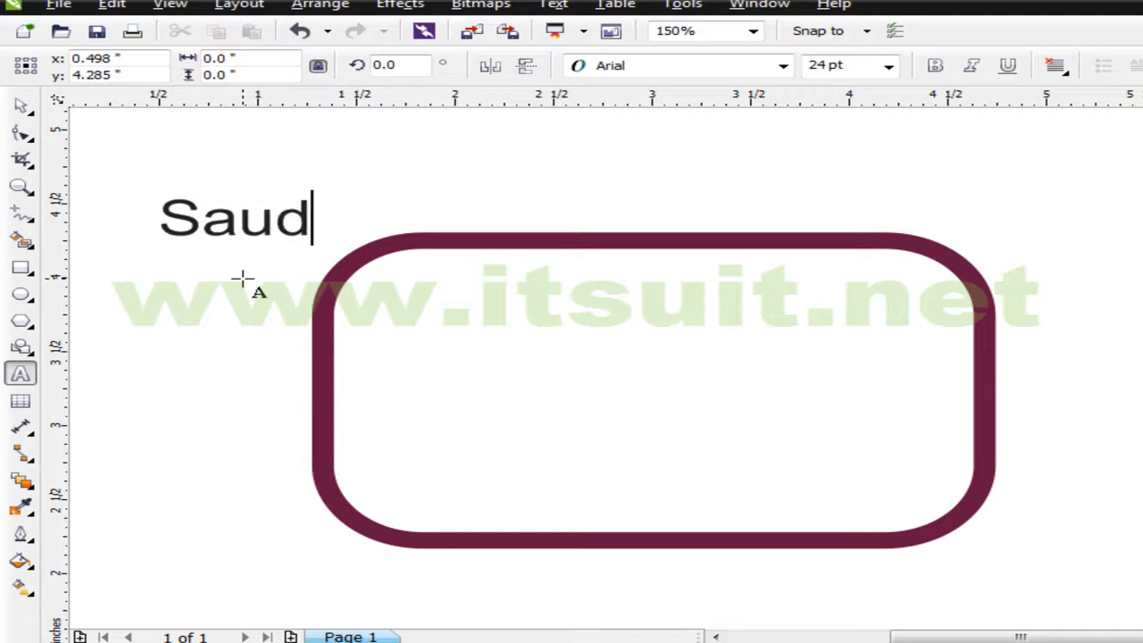
left_click_drag(317, 243, 527, 318)
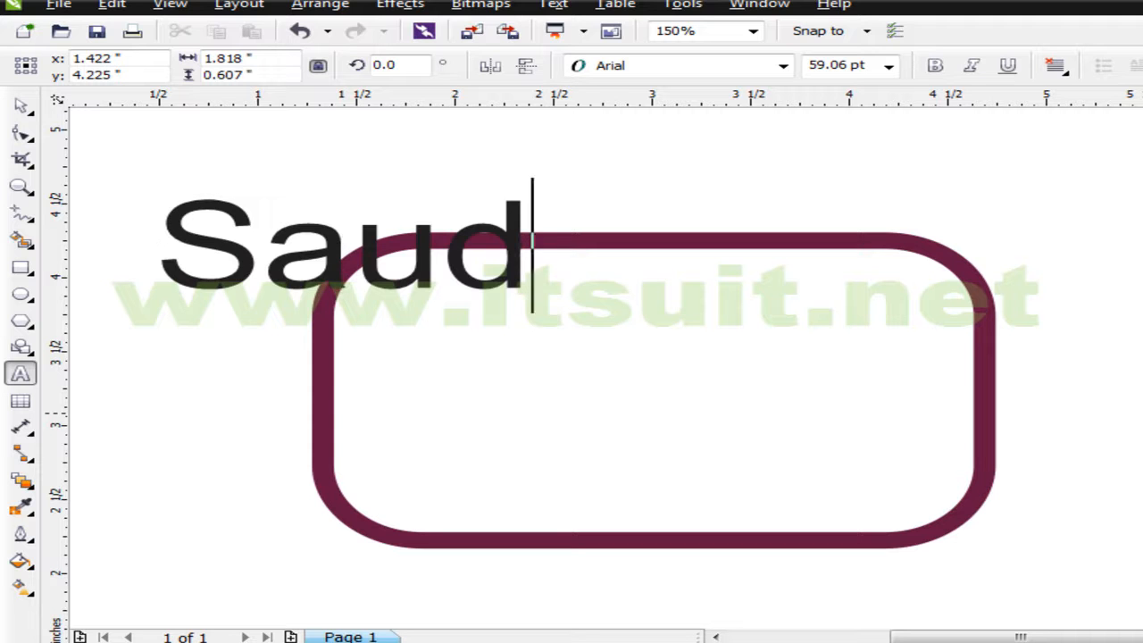
left_click(21, 106)
left_click(676, 160)
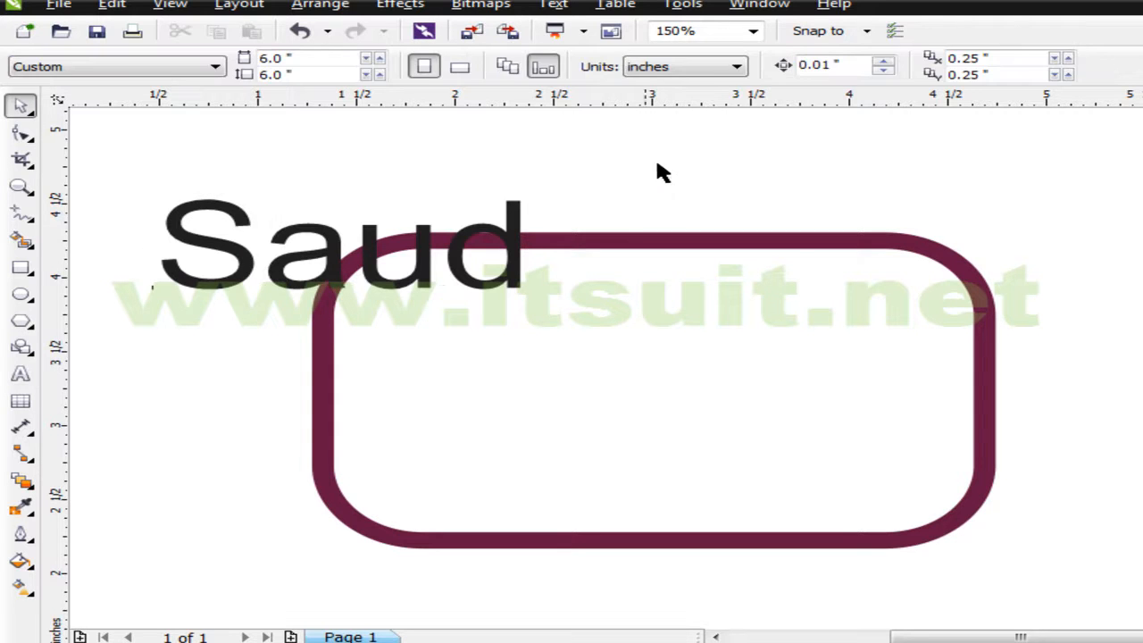
Fill the name text with red.
left_click(375, 266)
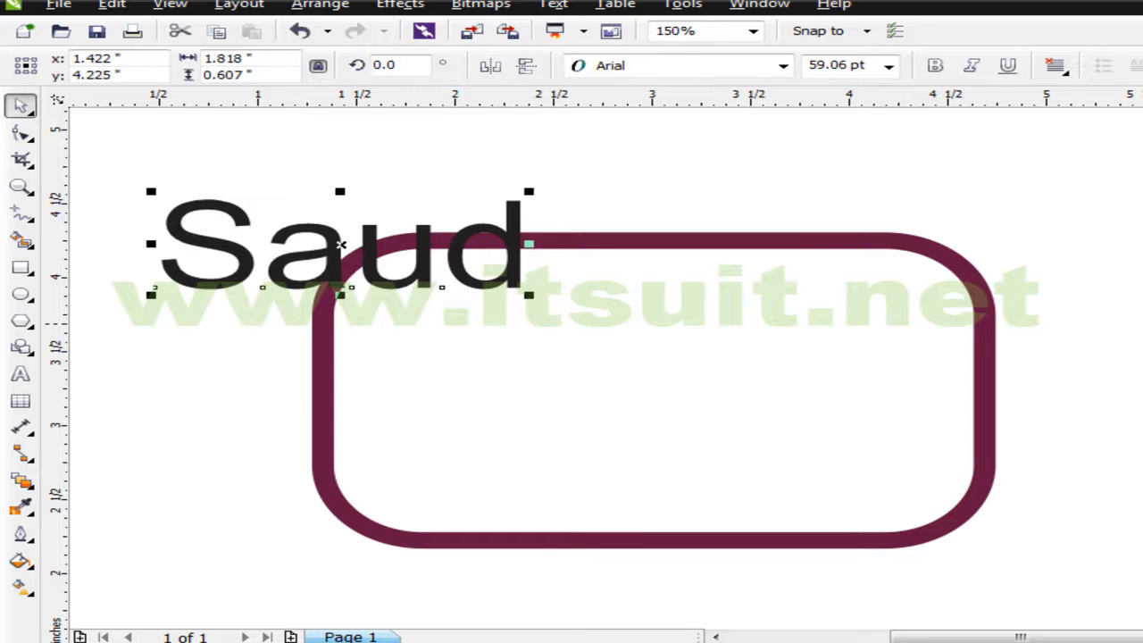
left_click(1142, 324)
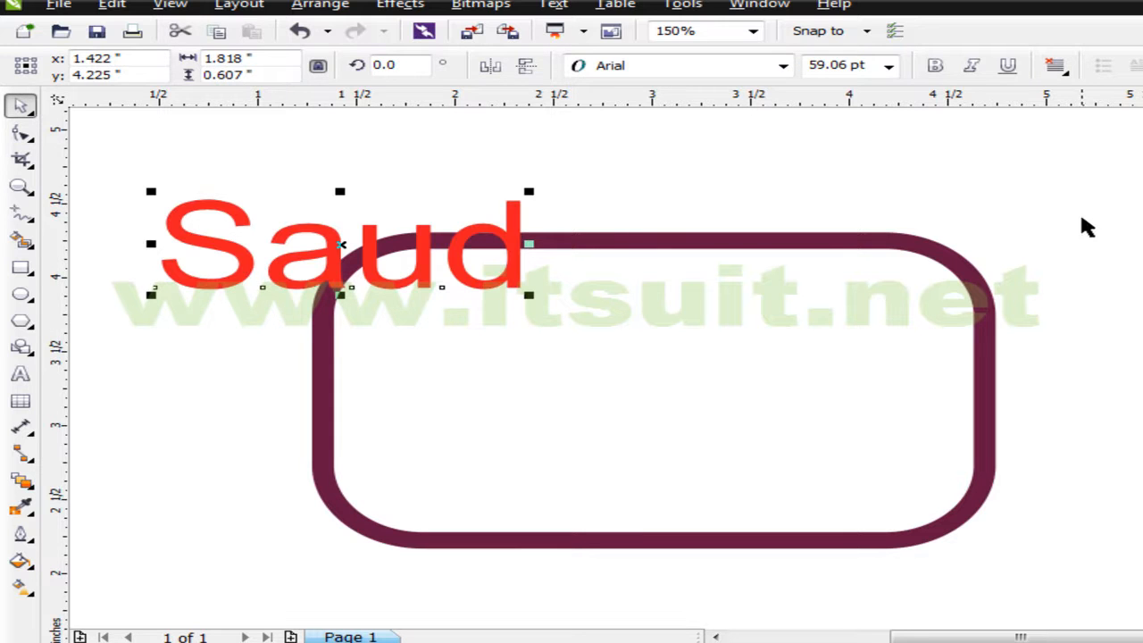
left_click(990, 211)
Enlarge the red text to about 105 pt and move it up until its baseline overlaps the rounded rectangle's upper edge.
left_click(328, 261)
left_click_drag(527, 297, 806, 366)
left_click_drag(453, 299, 478, 214)
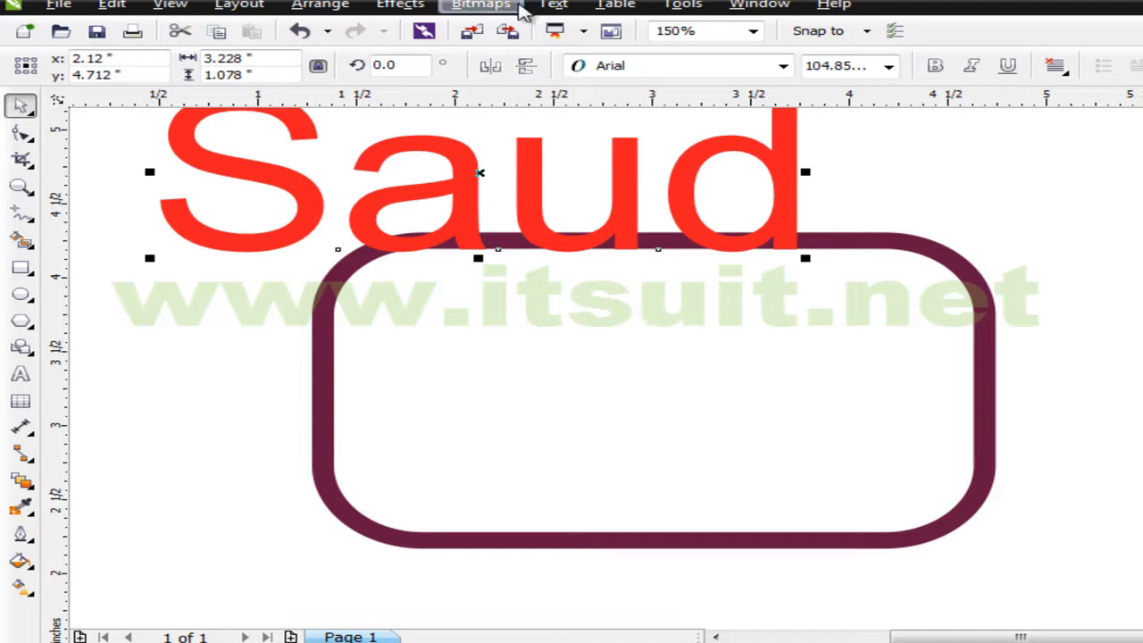
Place the red text inside the rounded rectangle as a PowerClip.
left_click(406, 7)
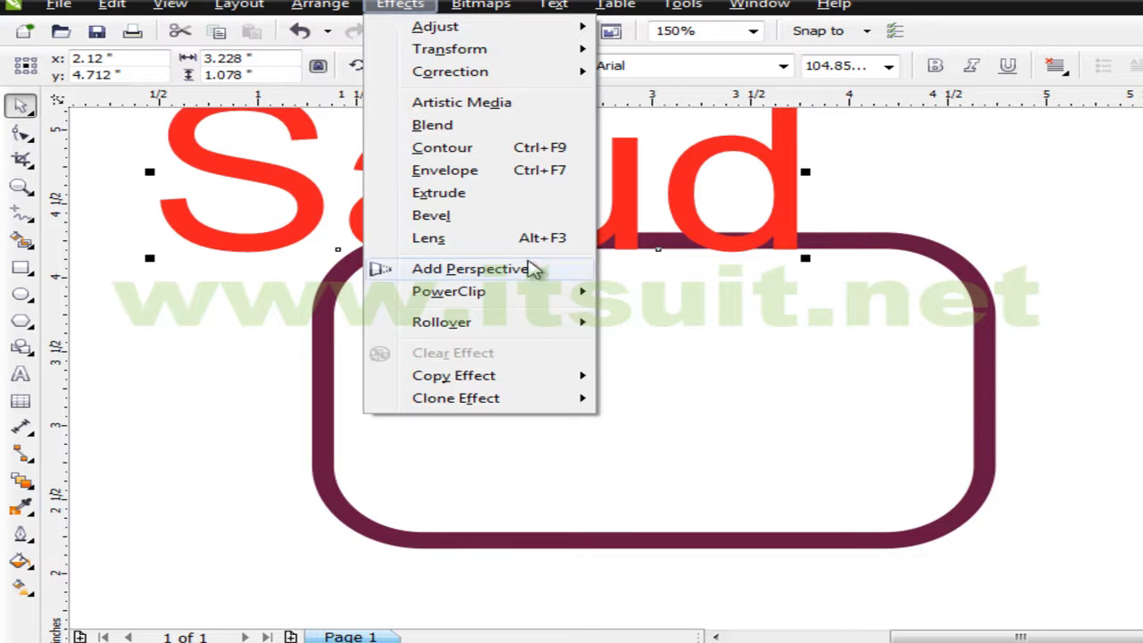
mouse_move(490, 304)
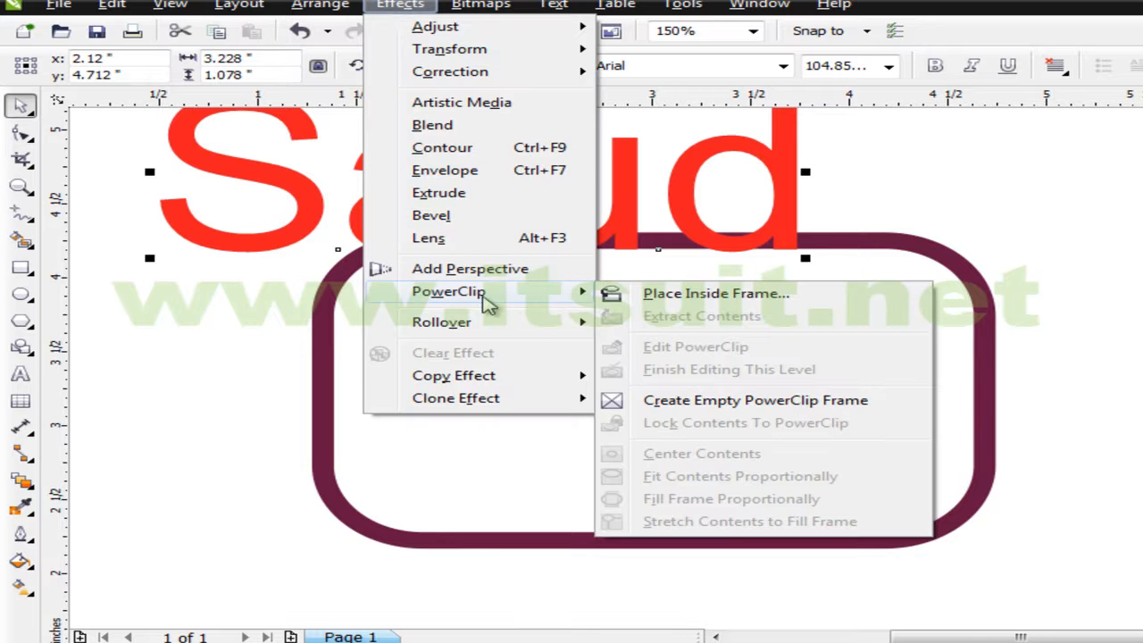
left_click(723, 302)
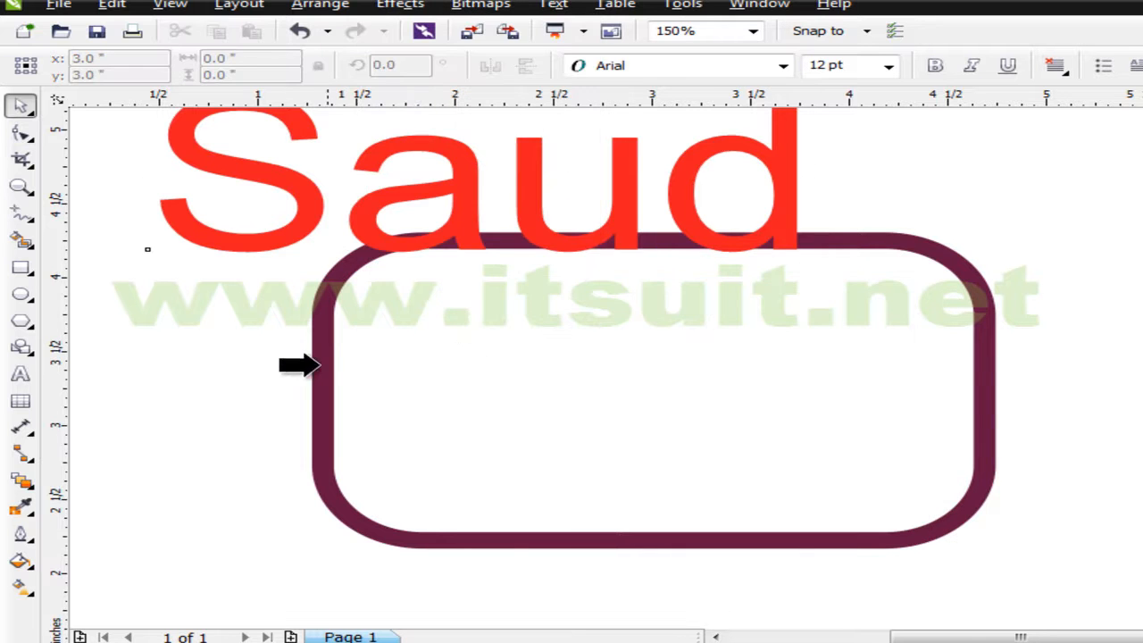
left_click(313, 375)
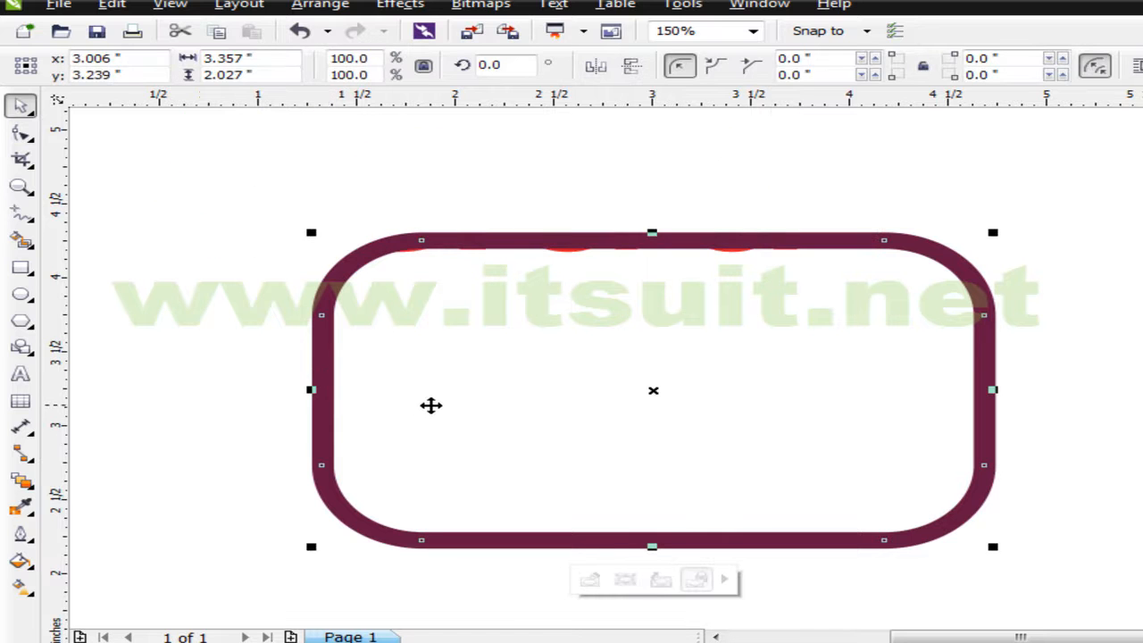
Select the PowerClip contents and move the red text down to about the middle of the rounded rectangle.
left_click(627, 581)
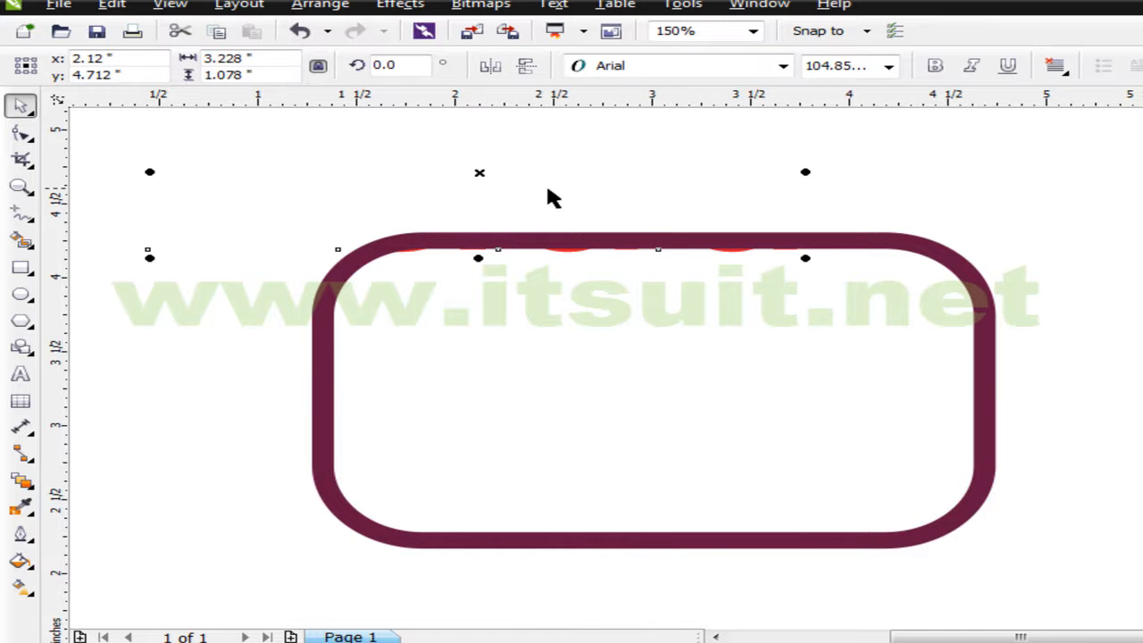
left_click_drag(482, 171, 669, 329)
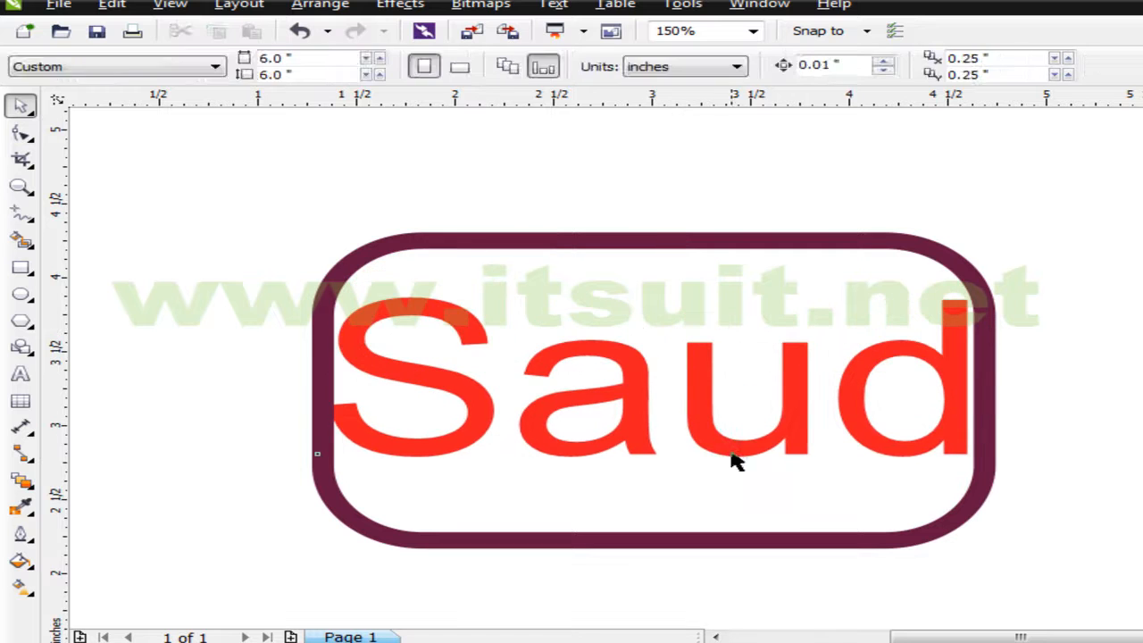
Select the PowerClip contents and centre the red text within the rounded rectangle.
left_click(725, 440)
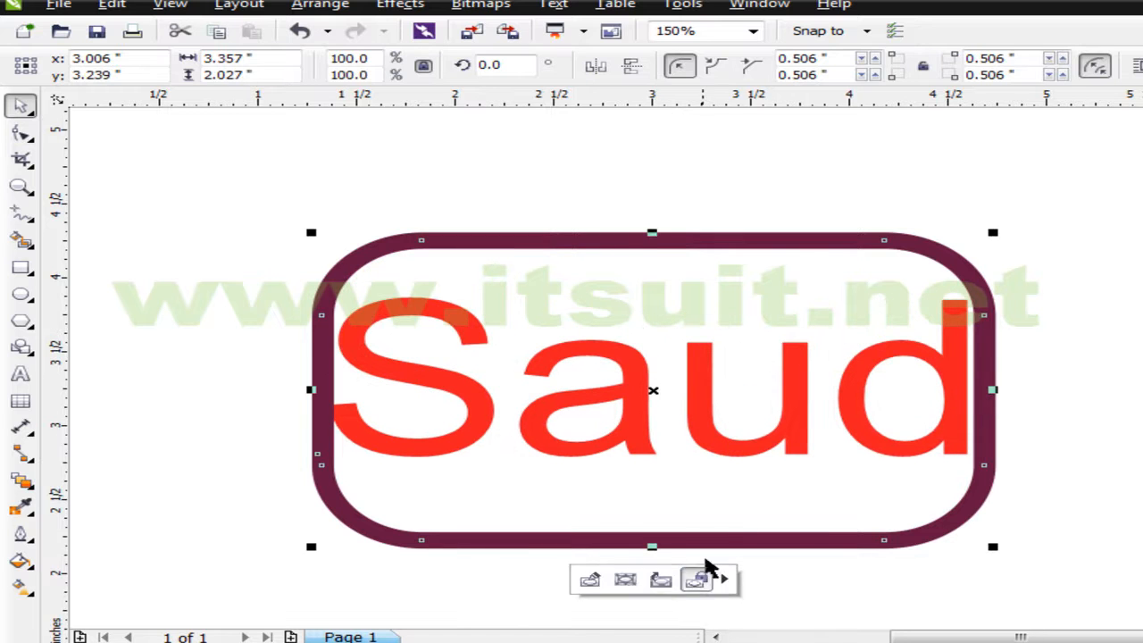
left_click(626, 581)
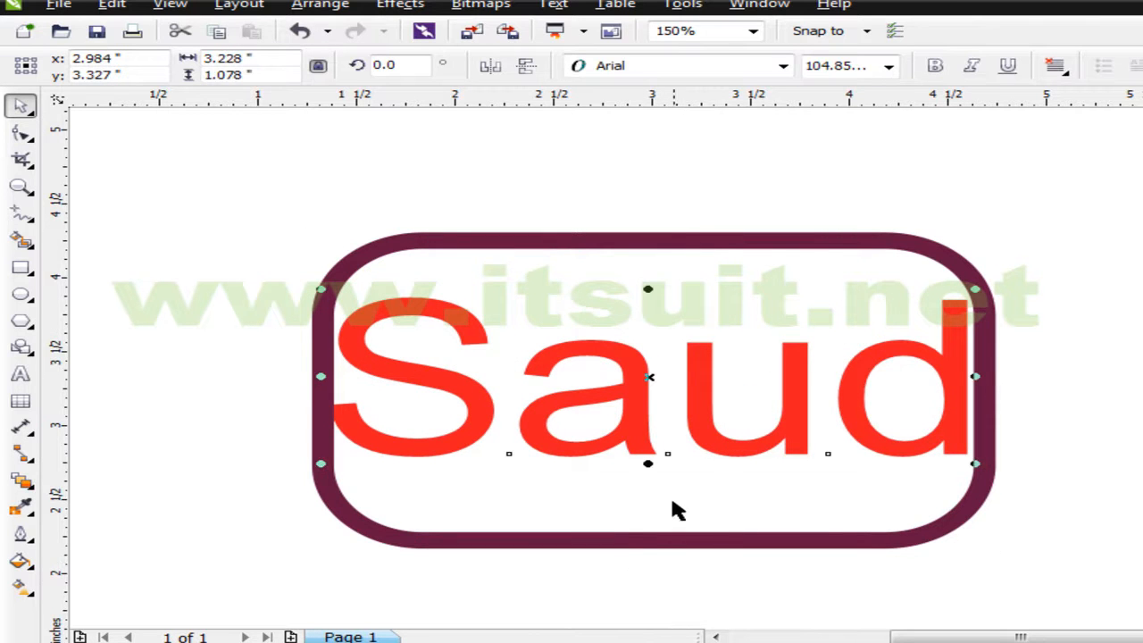
left_click_drag(650, 374, 650, 389)
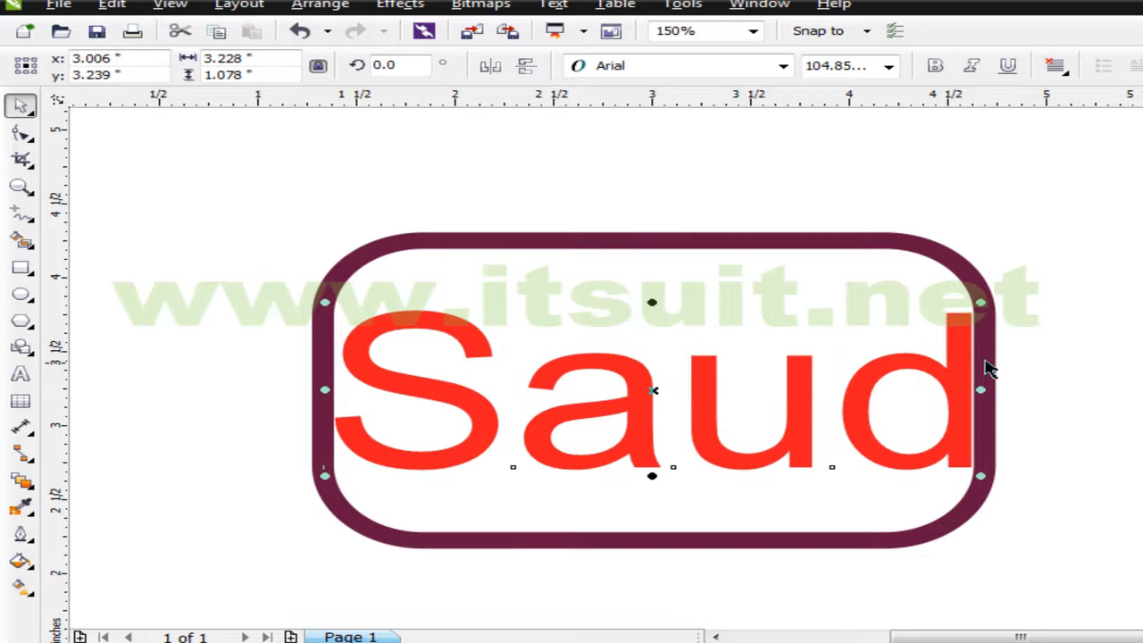
left_click(1036, 225)
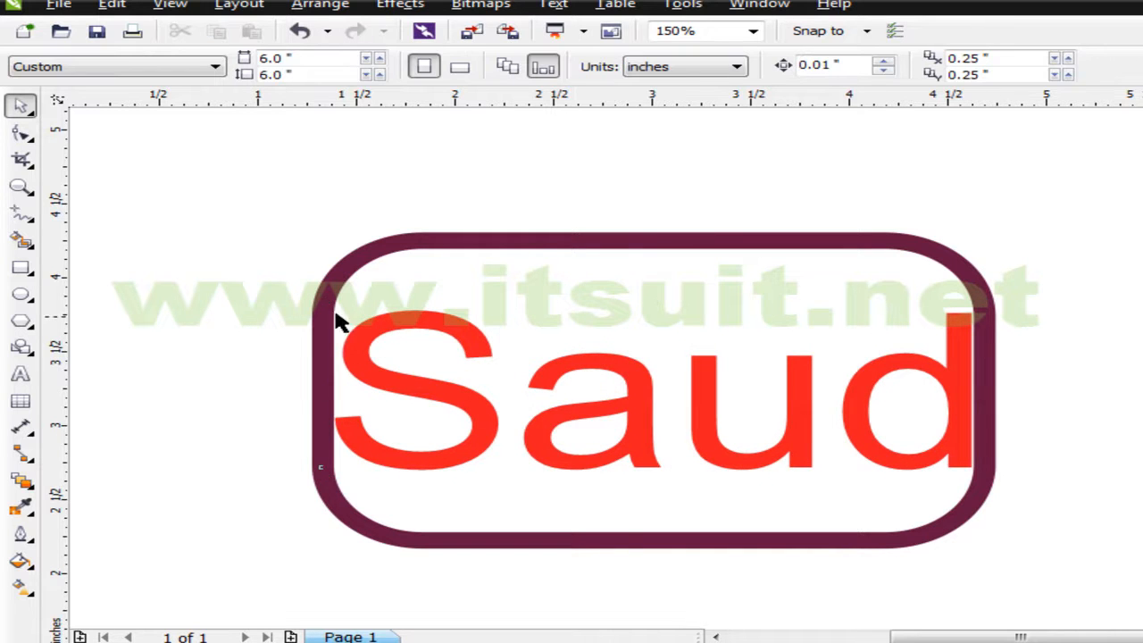
Import the shirt-and-tie photo and move it outside the rounded rectangle, beyond its upper right corner.
left_click(632, 241)
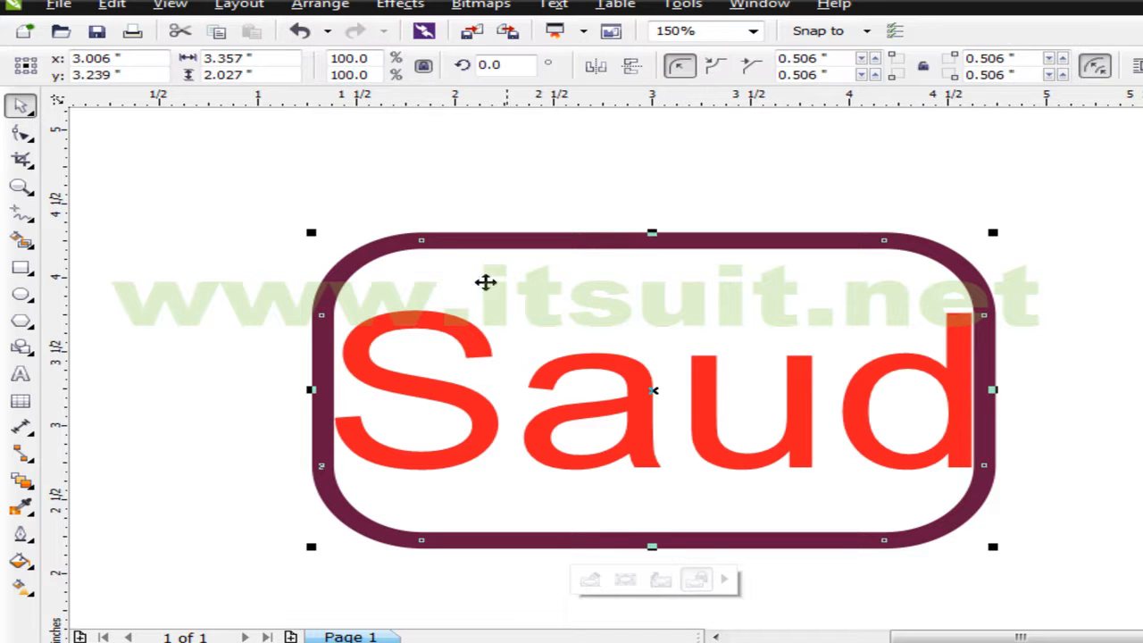
left_click(59, 7)
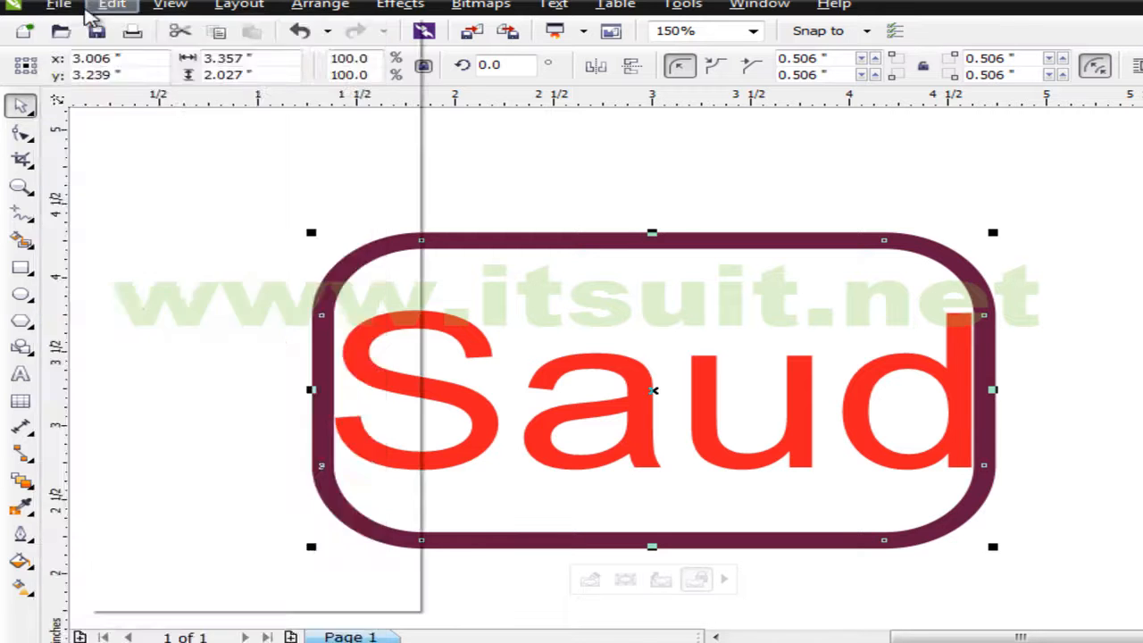
left_click(143, 308)
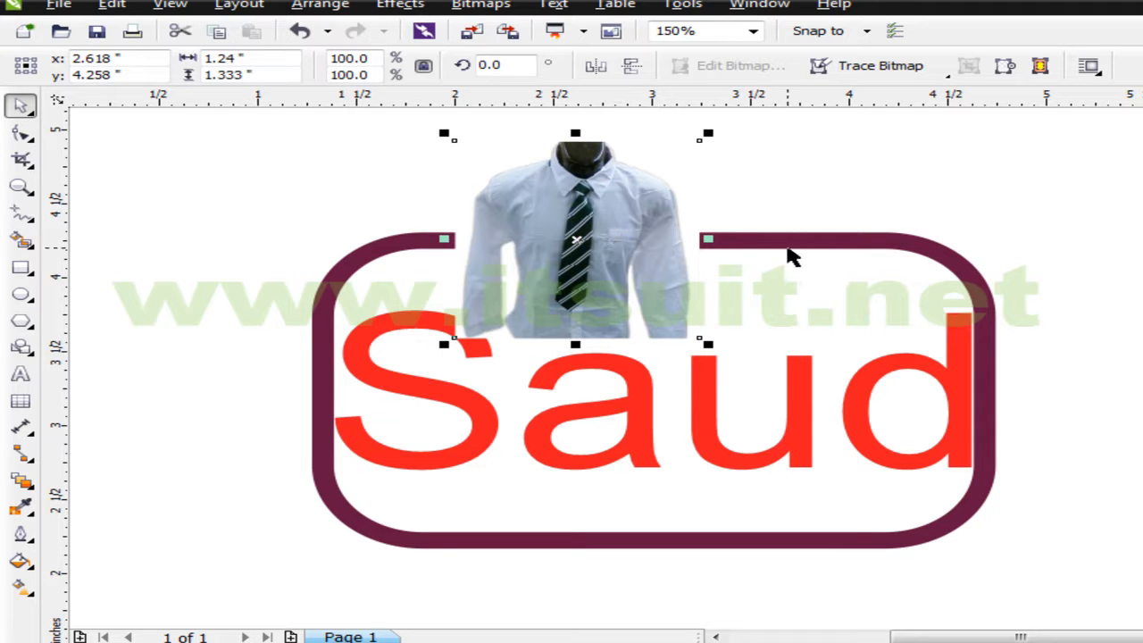
left_click_drag(577, 239, 1132, 229)
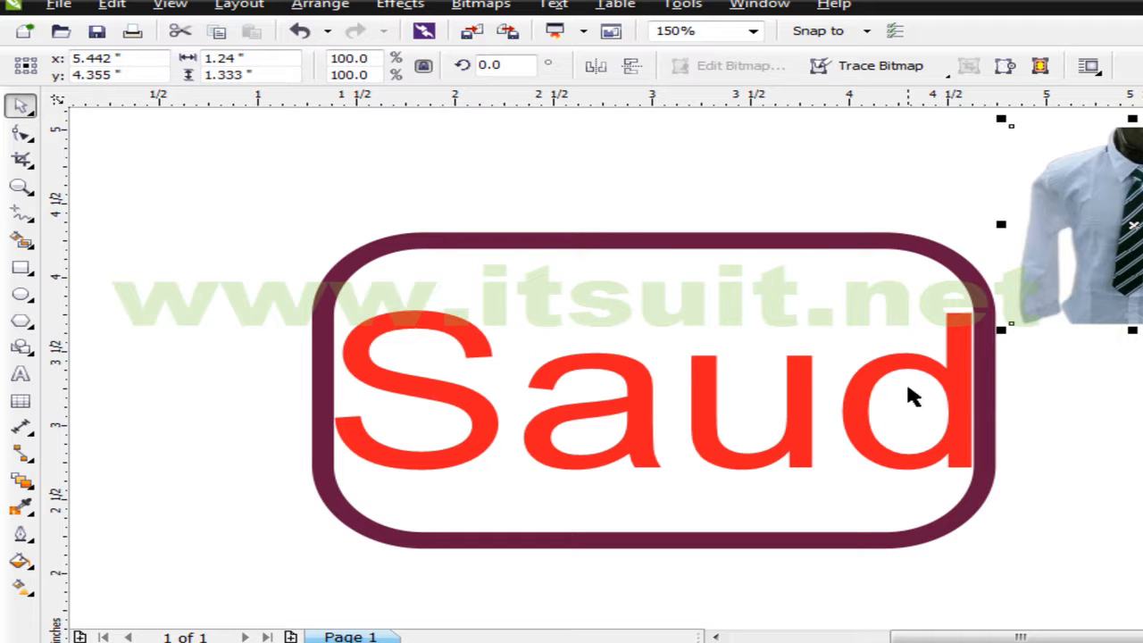
Place the shirt photo inside the rounded rectangle as a PowerClip and move the frame slightly up and left.
left_click(326, 5)
mouse_move(411, 7)
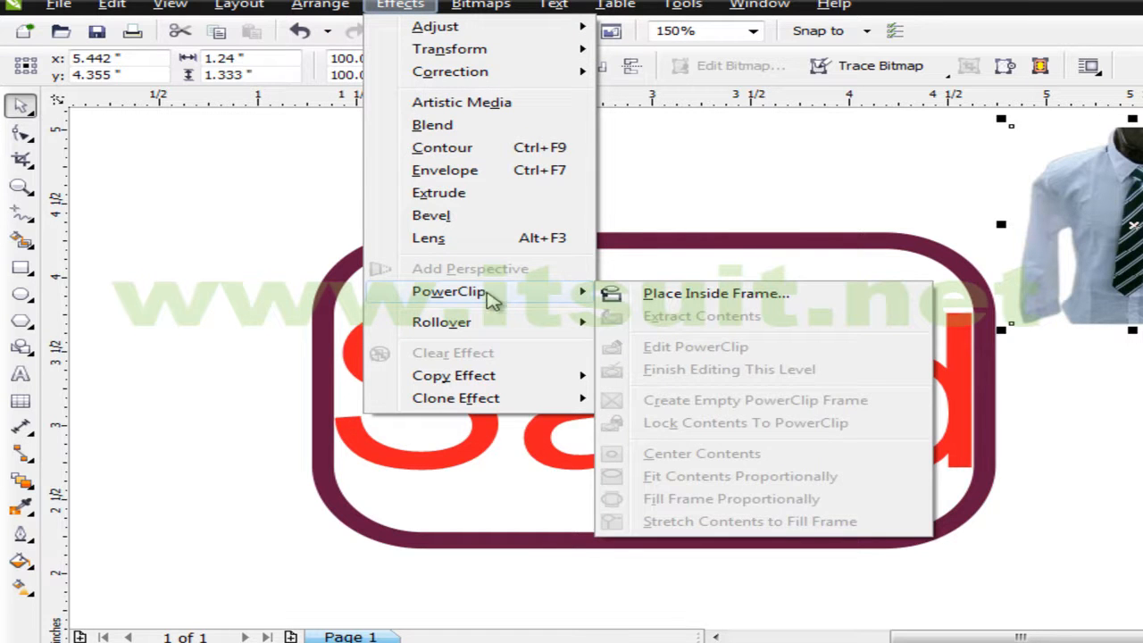
left_click(659, 301)
left_click(468, 257)
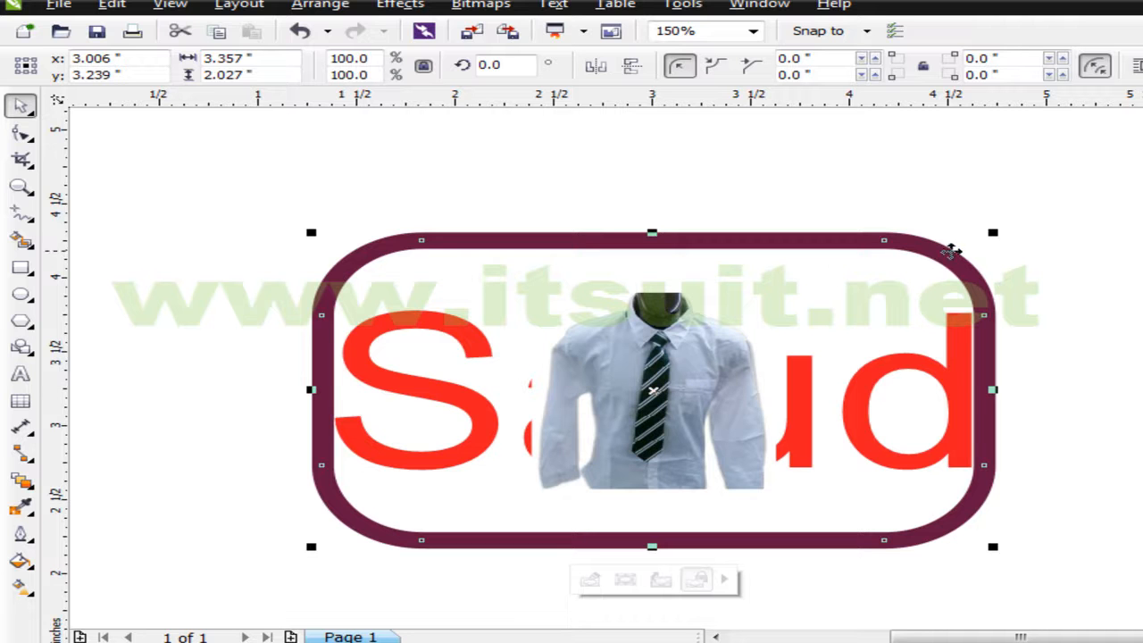
left_click(665, 352)
left_click_drag(665, 352, 645, 330)
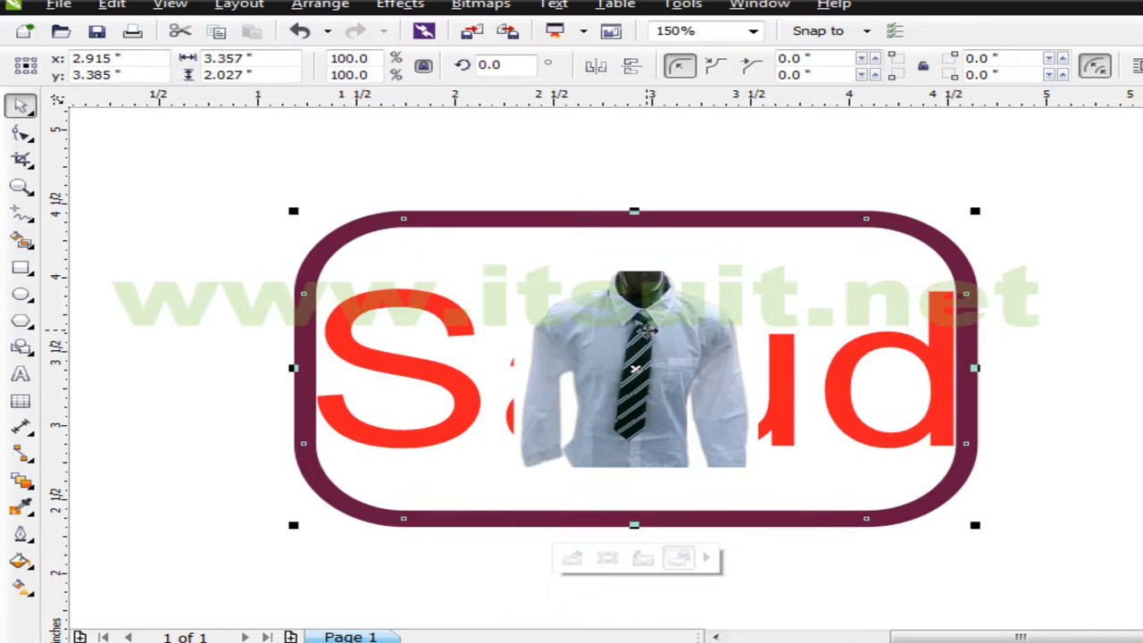
Select the PowerClip contents, move them down past the frame's lower edge, undo that move and deselect everything.
left_click(611, 559)
left_click_drag(635, 366, 632, 468)
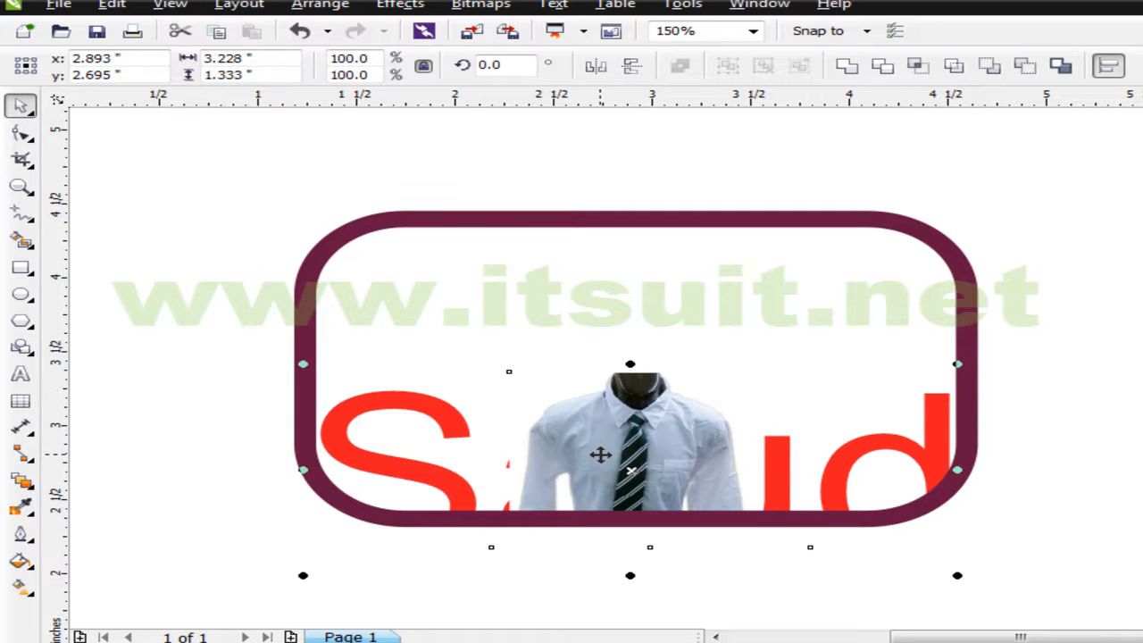
key("ctrl+z")
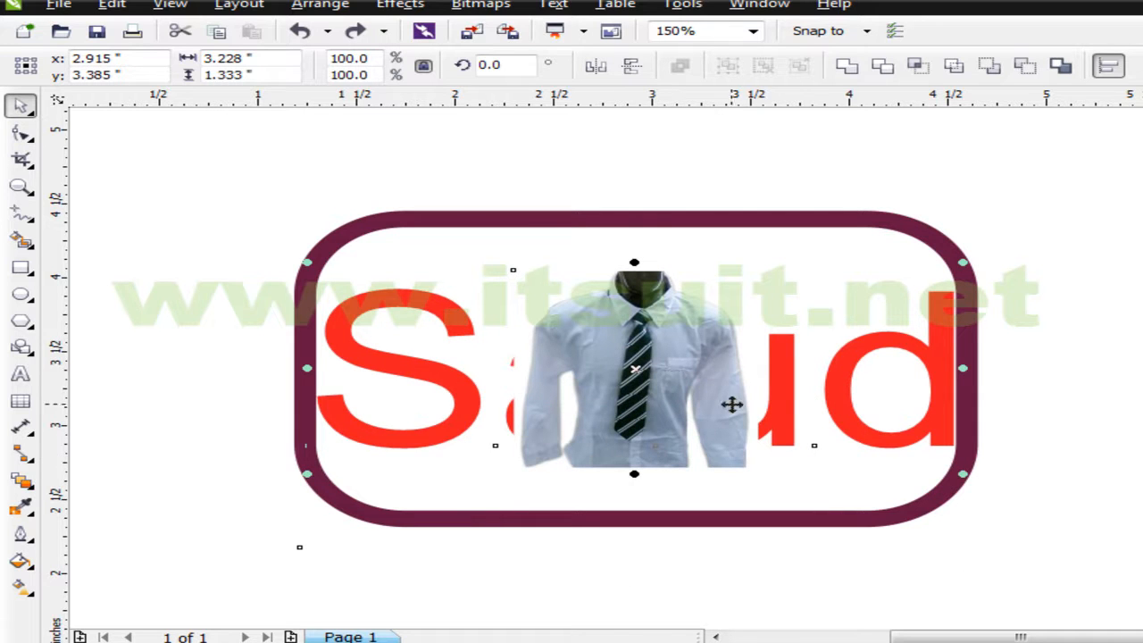
left_click(1082, 317)
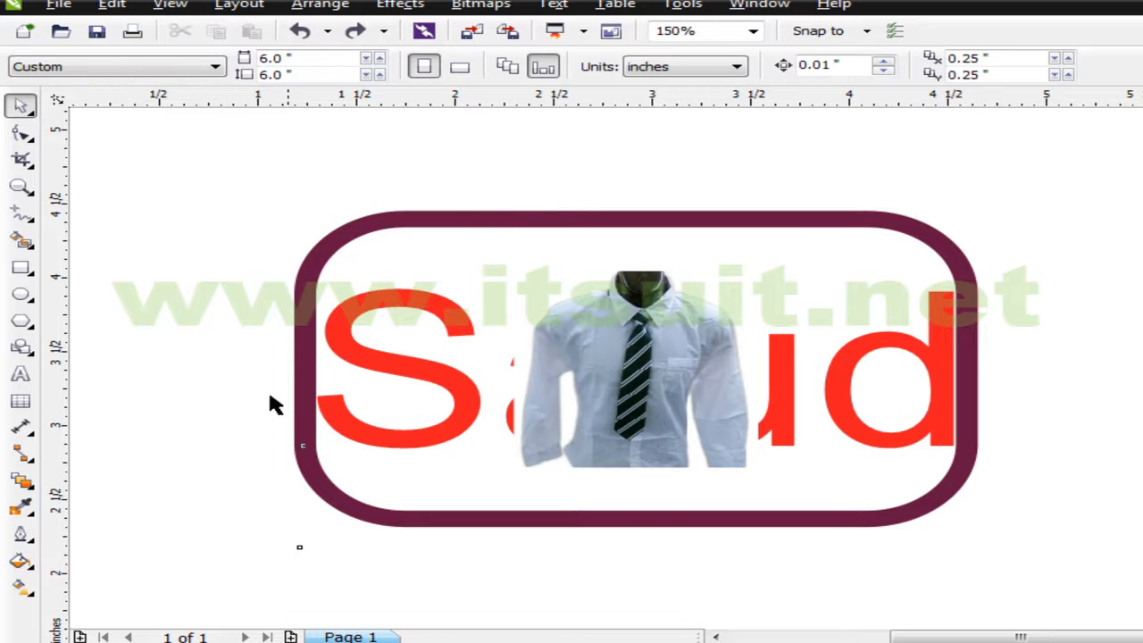
Draw a pentagon about 0.9 in wide and 0.94 in tall to the left of the rounded rectangle.
left_click(20, 321)
left_click_drag(111, 248, 285, 391)
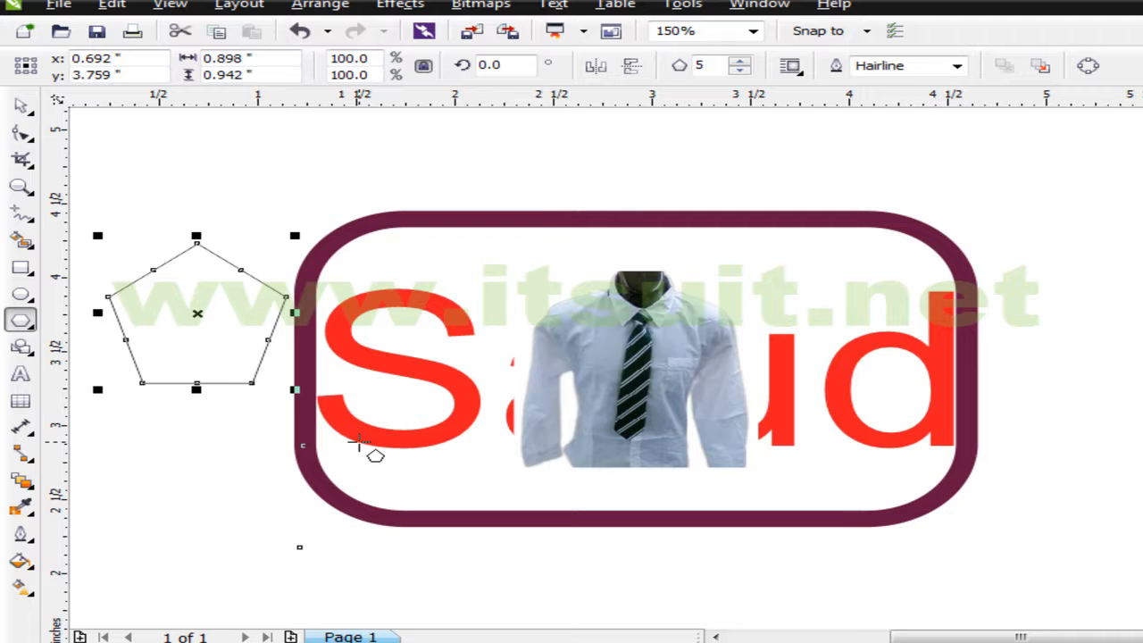
Undo the pentagon, the shirt photo and the PowerClip until the red text is back outside the rounded rectangle.
key("ctrl+z")
key("ctrl+z")
key("ctrl+z")
key("ctrl+z")
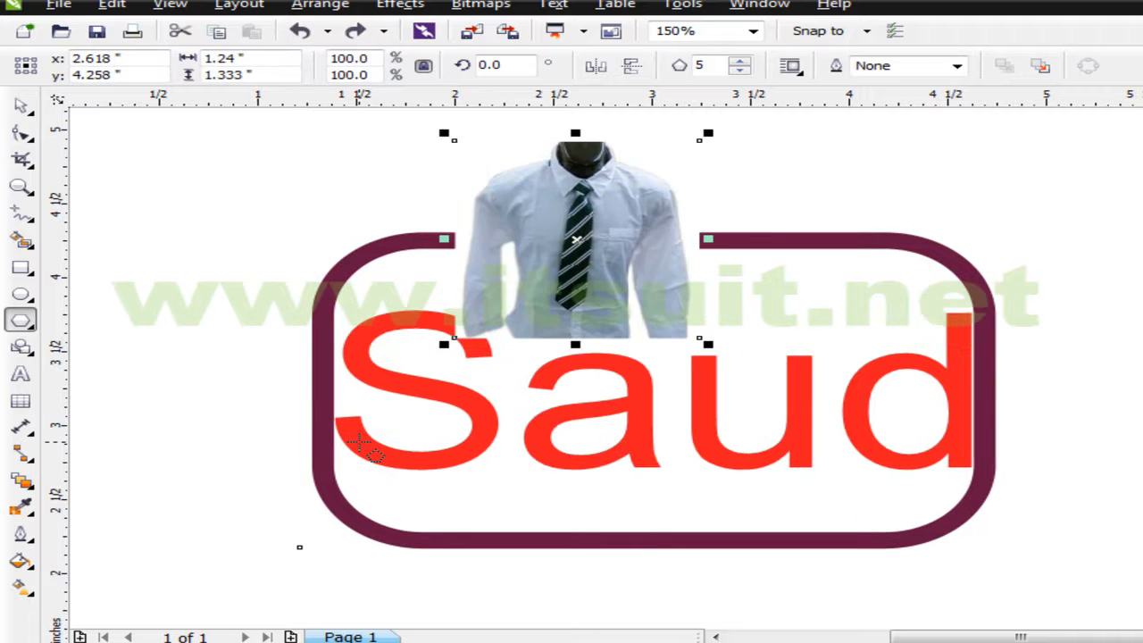
key("ctrl+z")
key("ctrl+z")
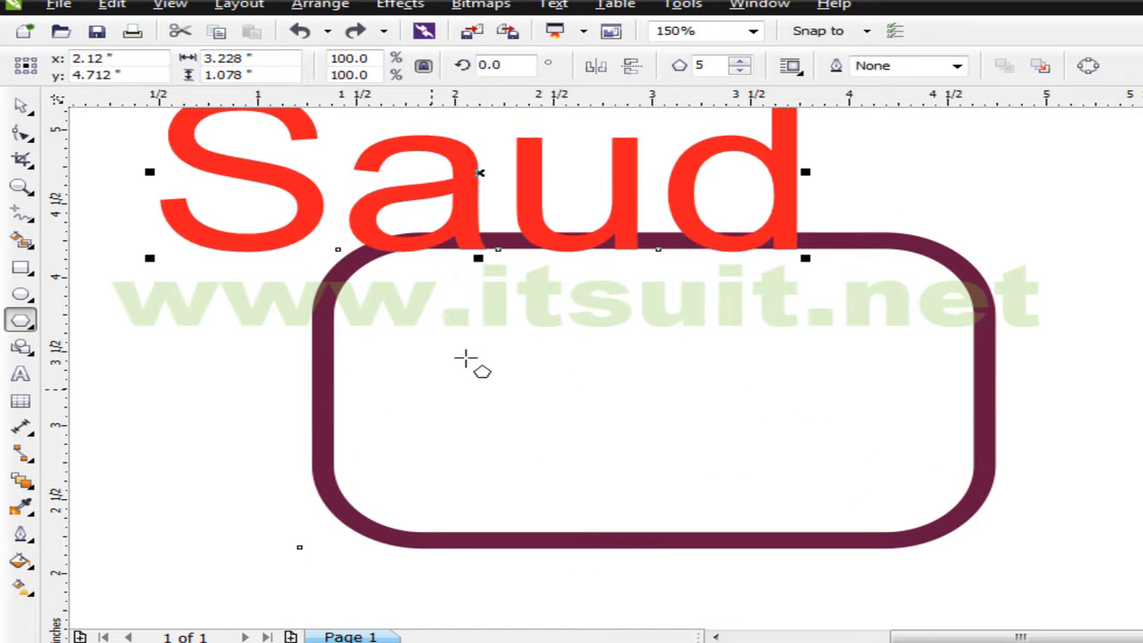
Place the rounded rectangle inside the red text as a PowerClip.
left_click(145, 371)
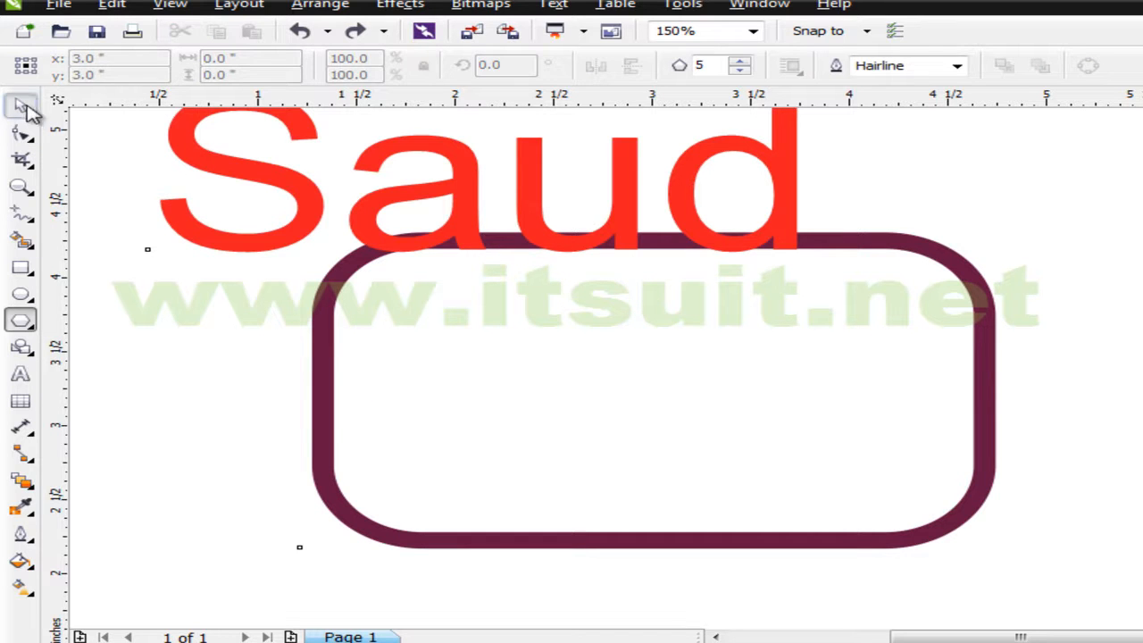
left_click(21, 106)
left_click(324, 438)
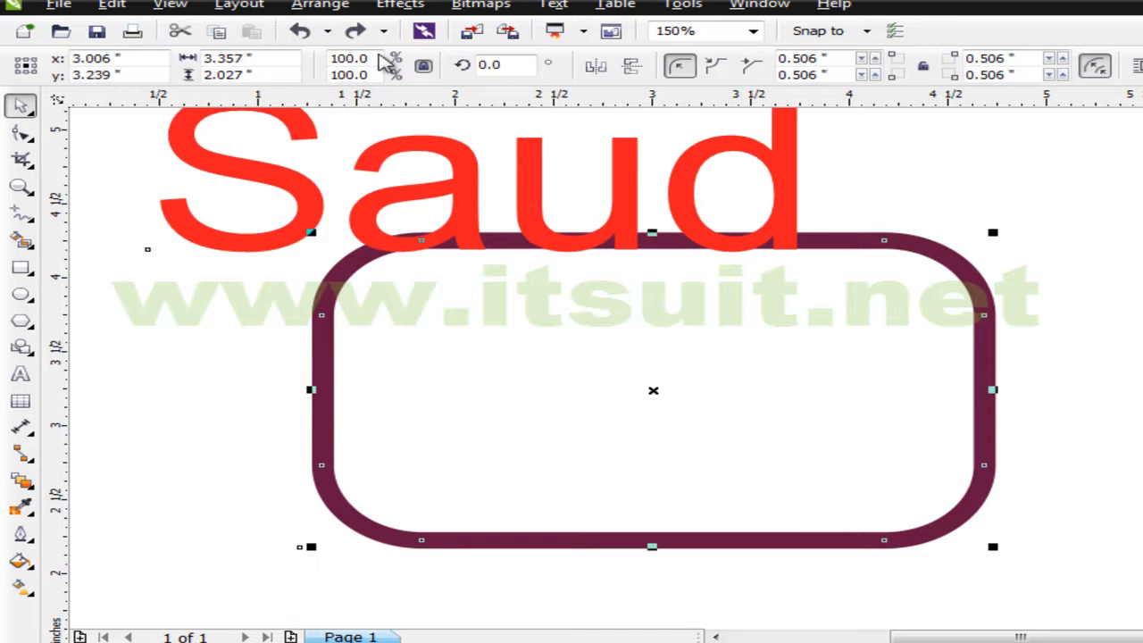
left_click(317, 5)
mouse_move(401, 5)
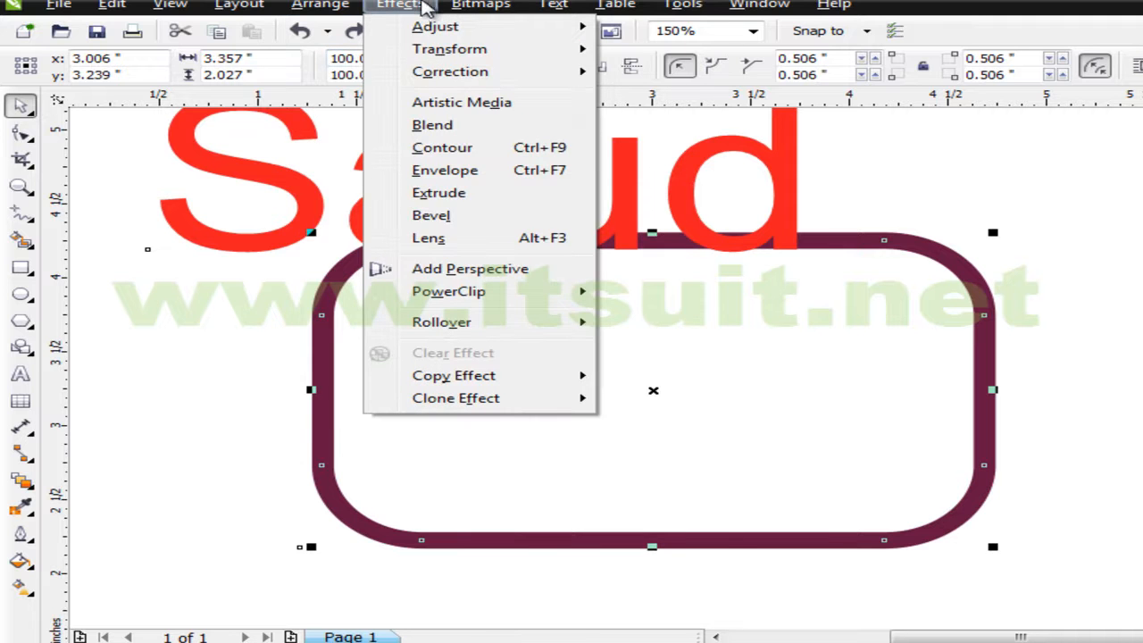
mouse_move(448, 291)
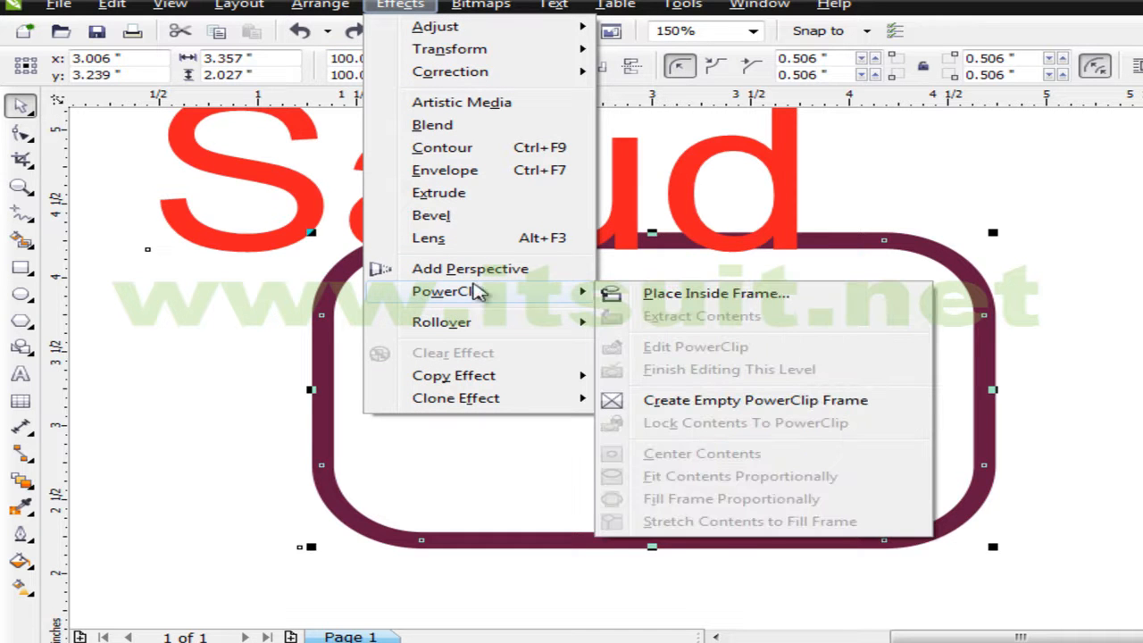
left_click(643, 294)
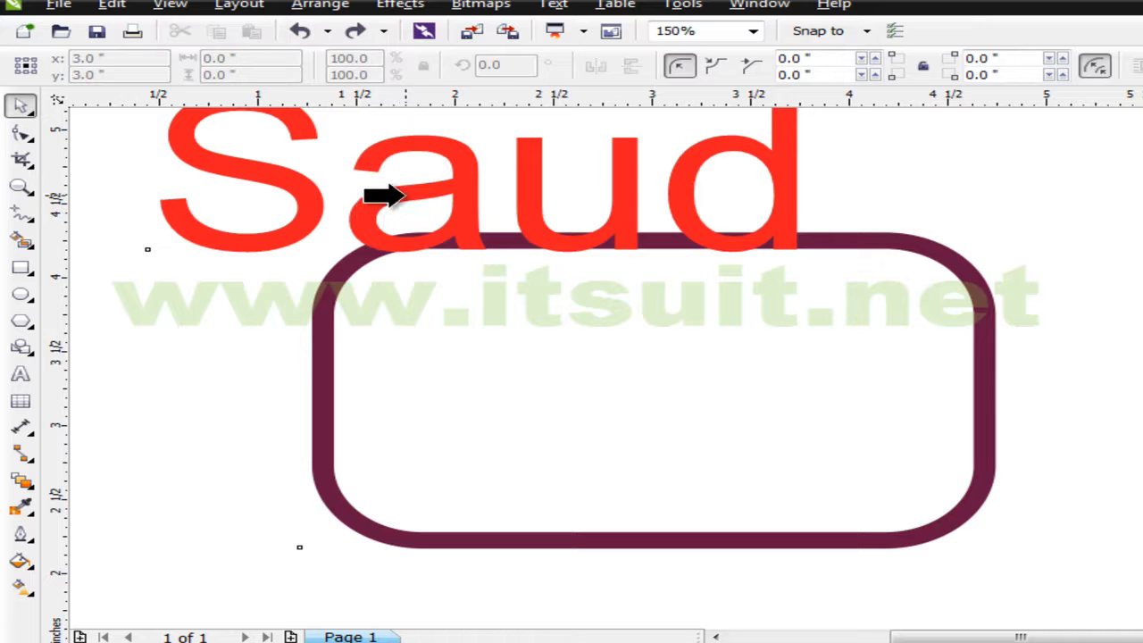
left_click(403, 195)
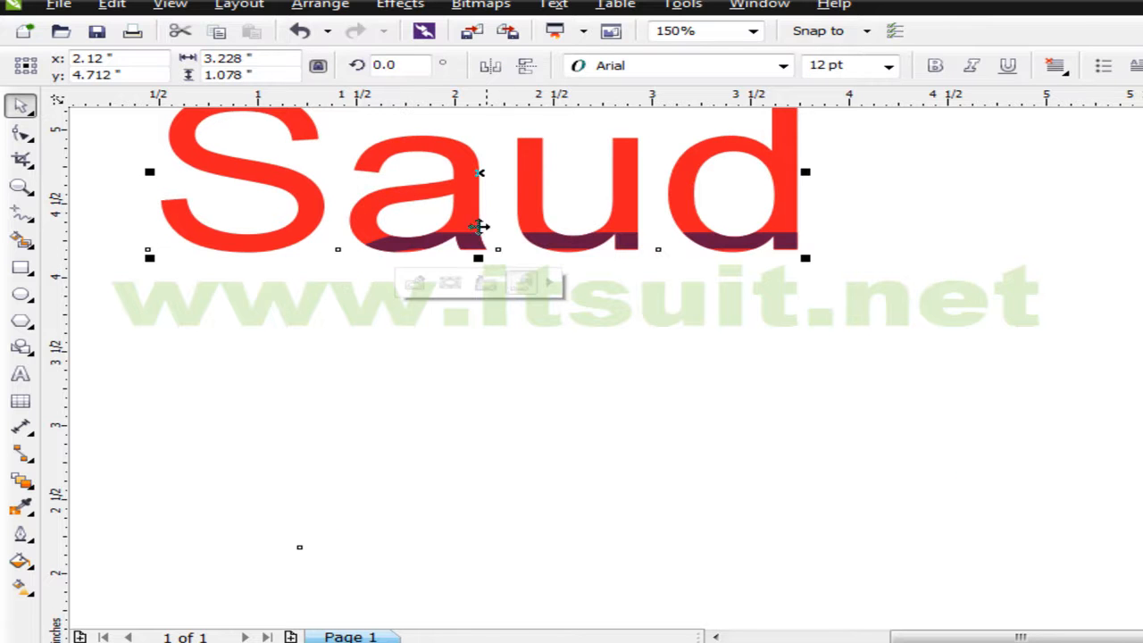
Select the PowerClip contents, scale the clipped rectangle to about 62%, and move it up over the red text.
left_click(450, 284)
left_click_drag(1007, 546, 847, 434)
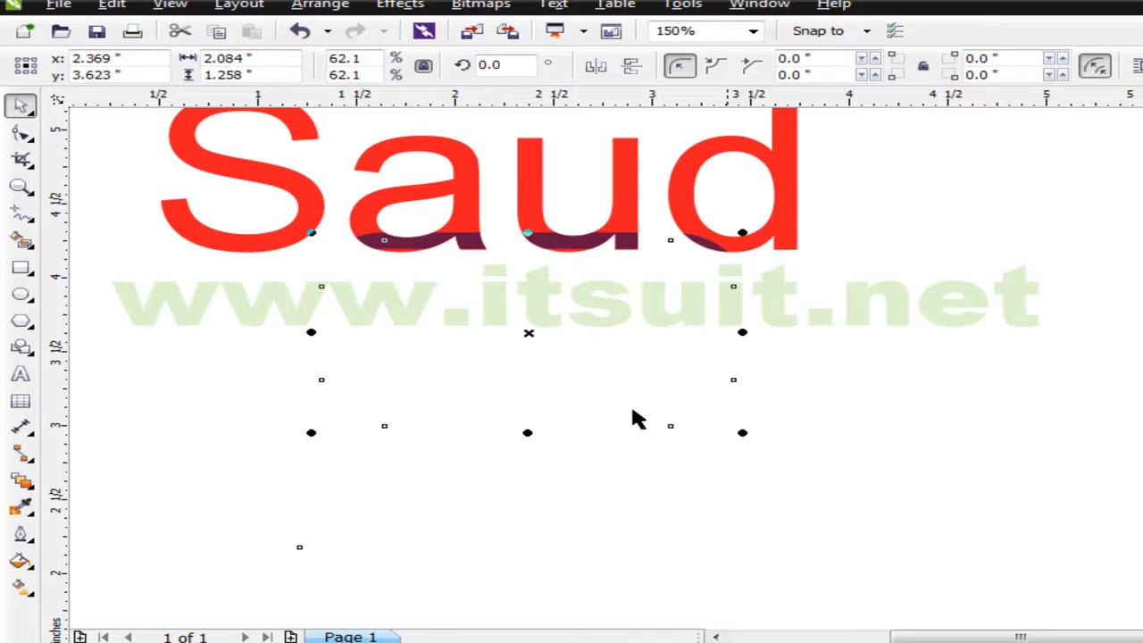
left_click_drag(531, 332, 458, 211)
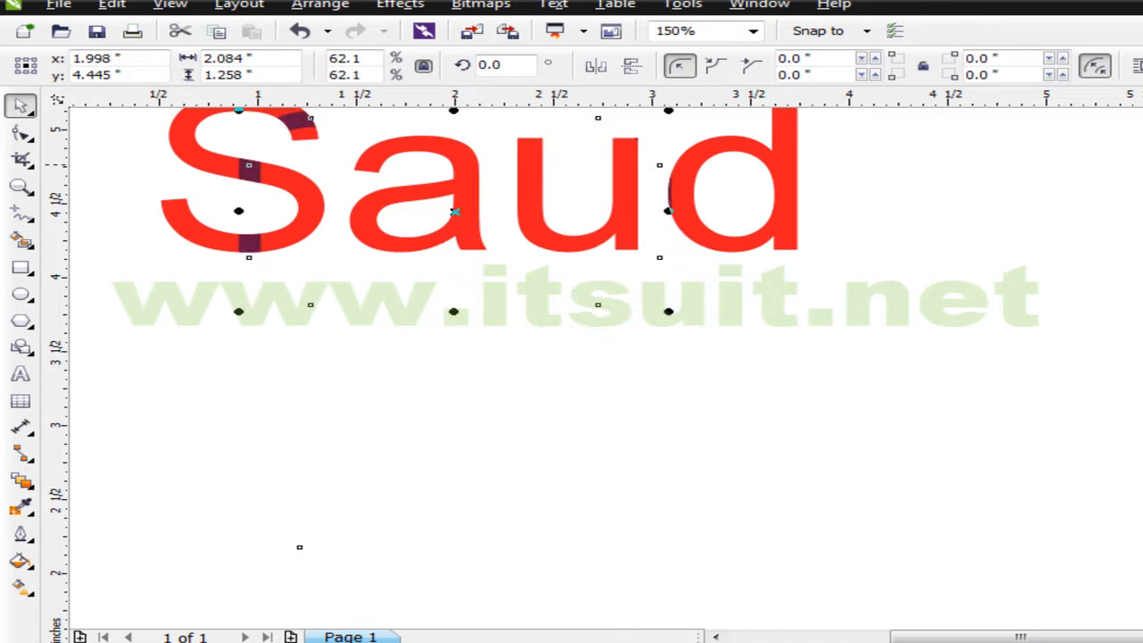
Resize the clipped rectangle to about 3.08 in wide and 0.88 in tall so it spans the red text.
scroll(572, 357, "up", 3)
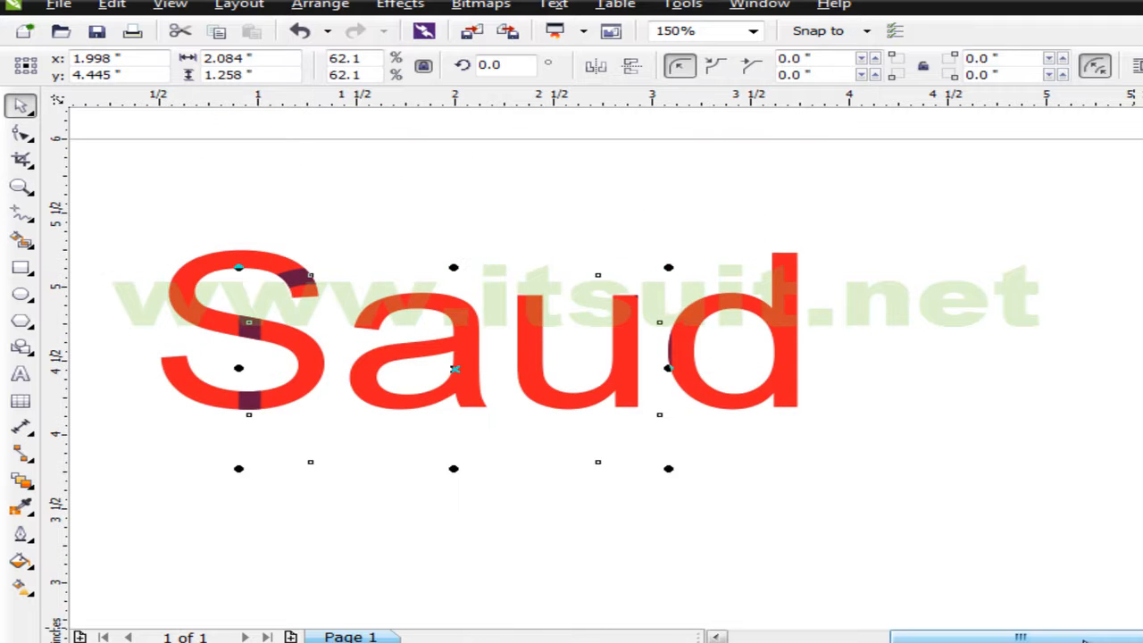
scroll(1083, 640, "left", 4)
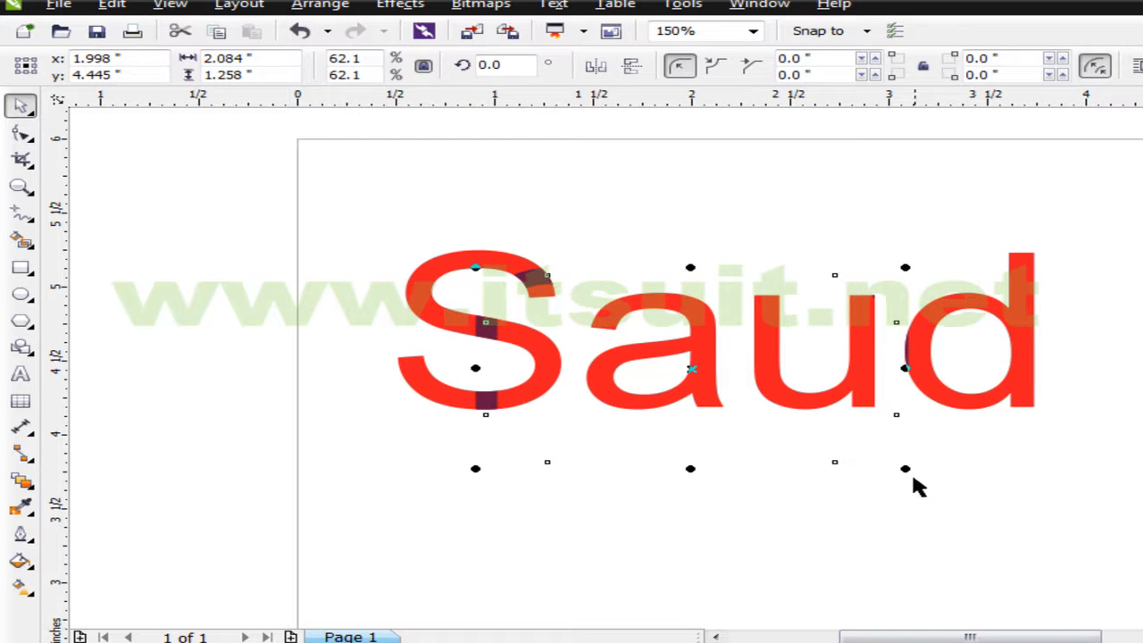
left_click_drag(908, 469, 865, 404)
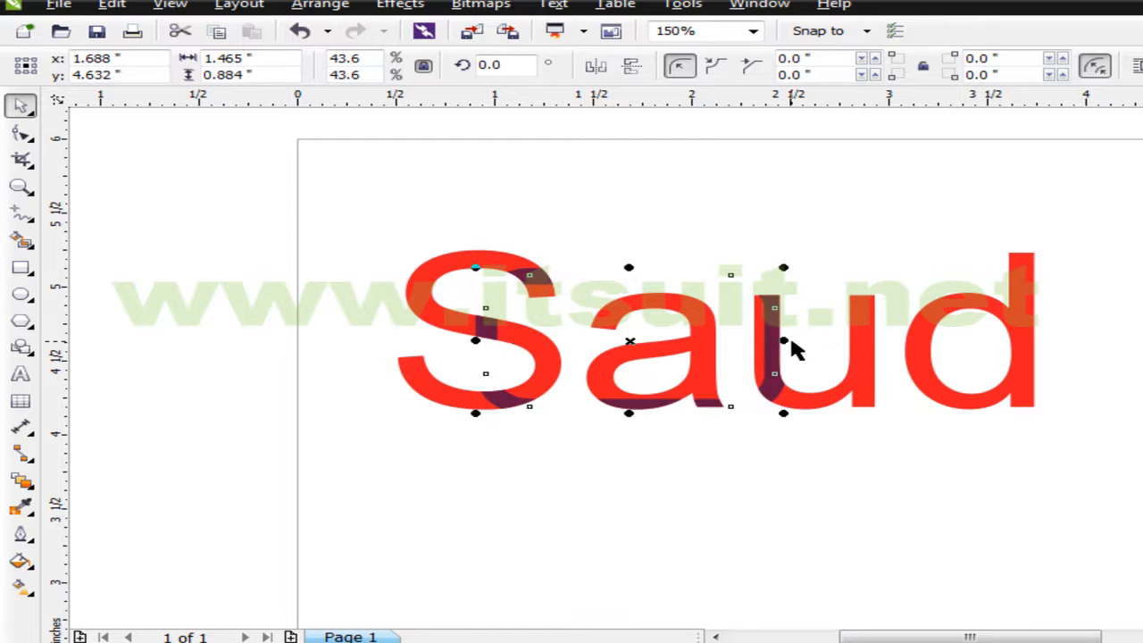
left_click_drag(789, 341, 1043, 340)
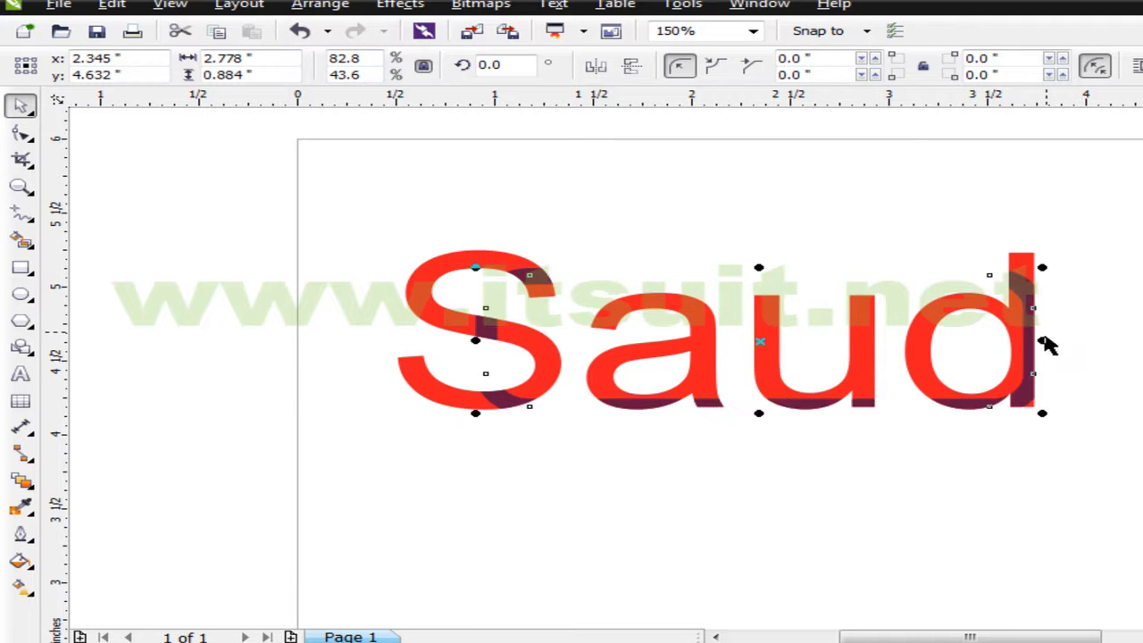
left_click_drag(475, 340, 416, 340)
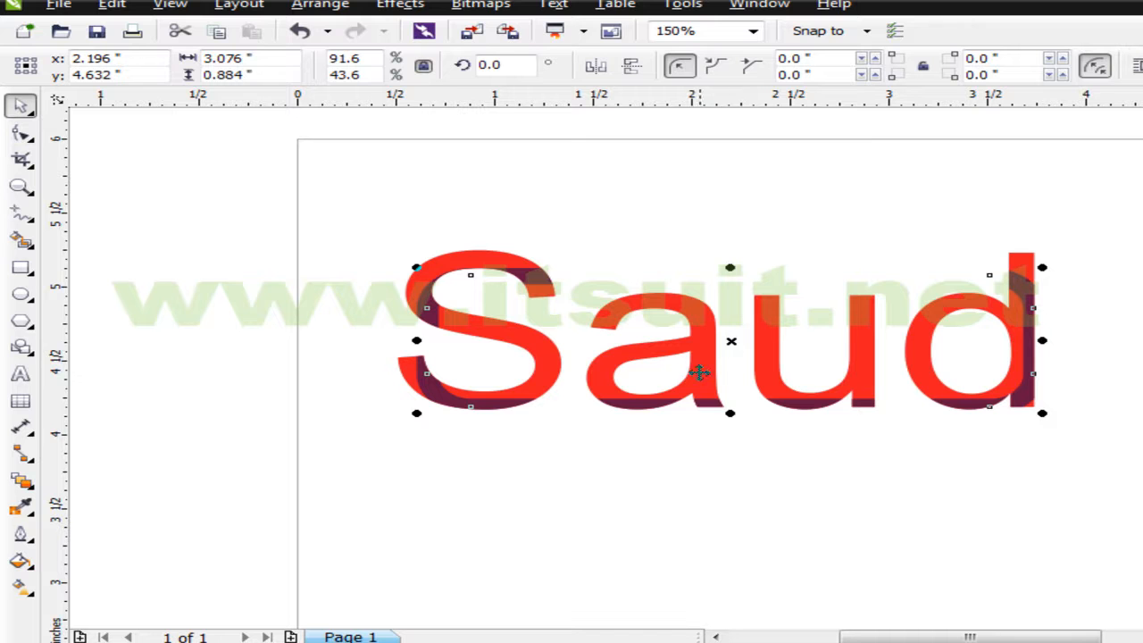
Open the red text's PowerClip for editing, select the rounded rectangle in it, and leave the editing level.
left_click(683, 417)
left_click(688, 390)
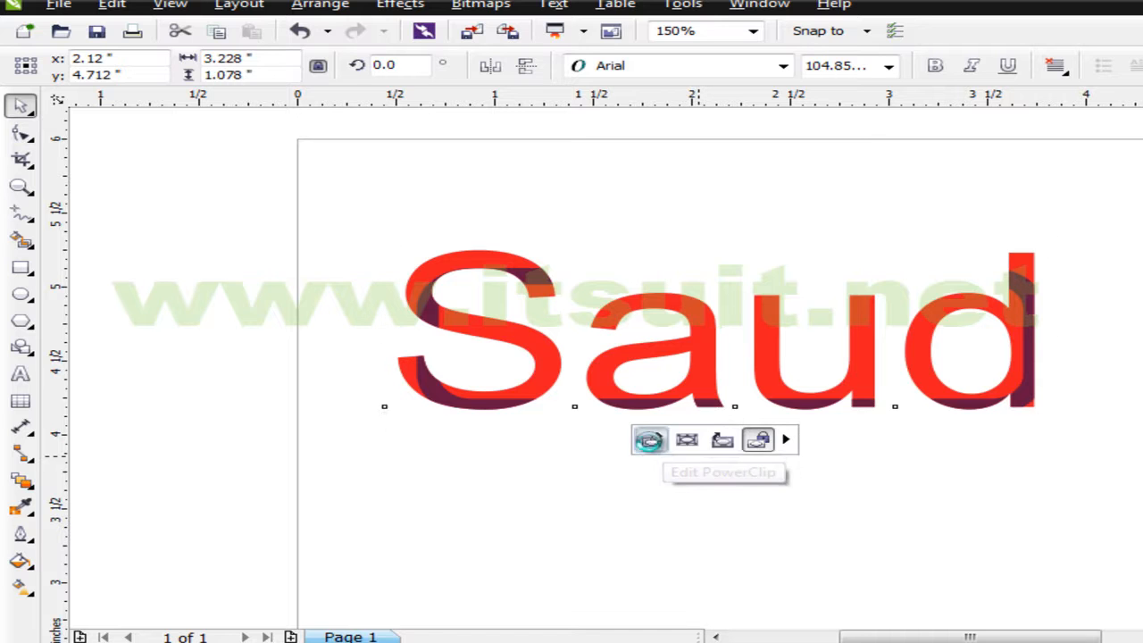
left_click(651, 442)
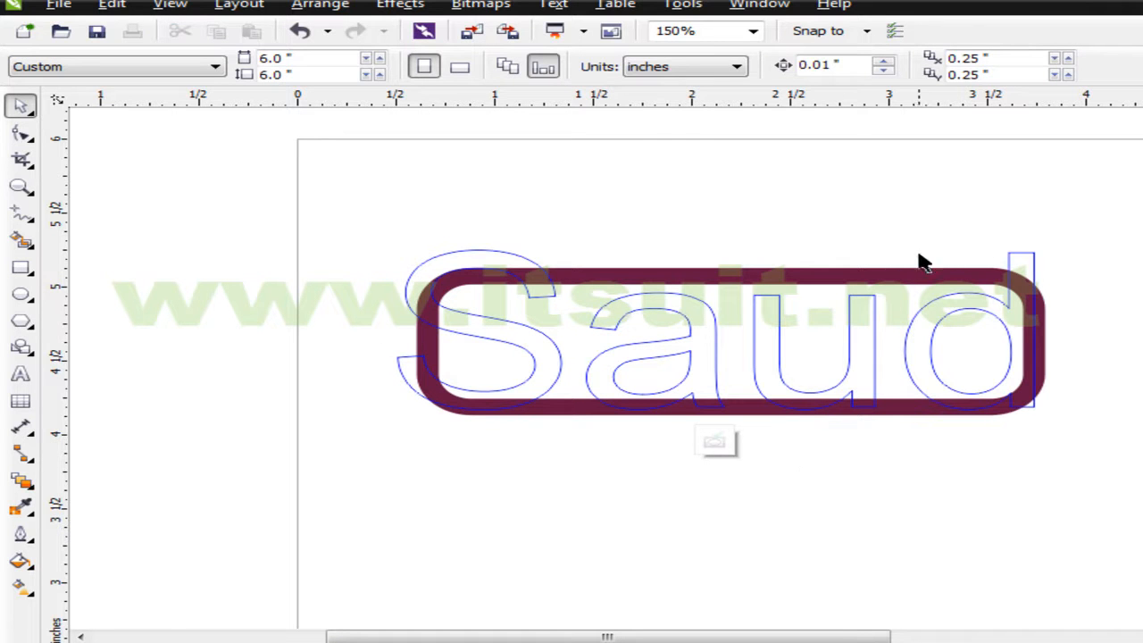
left_click(903, 278)
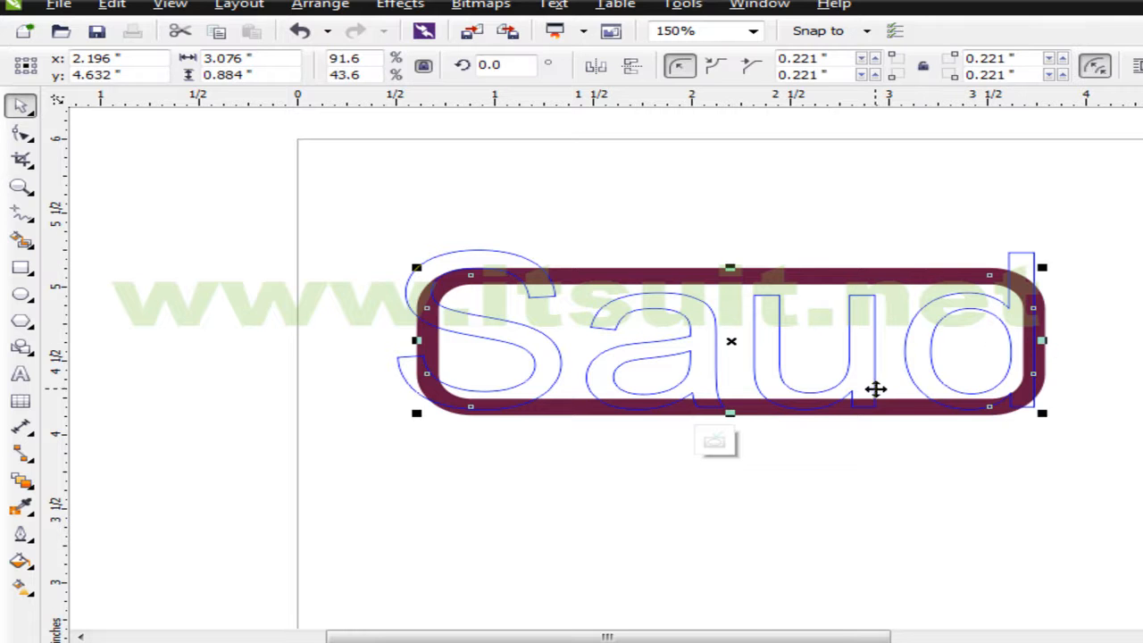
key("ctrl+z")
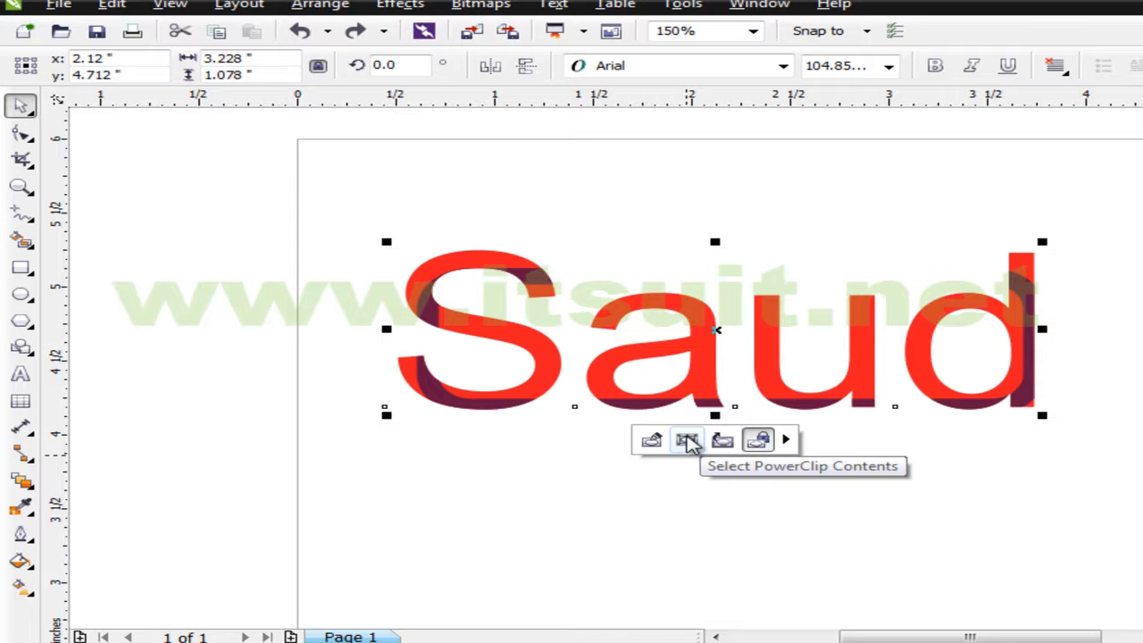
Select the rounded rectangle inside the red text's PowerClip, deselect it, and reselect the red text.
left_click(688, 442)
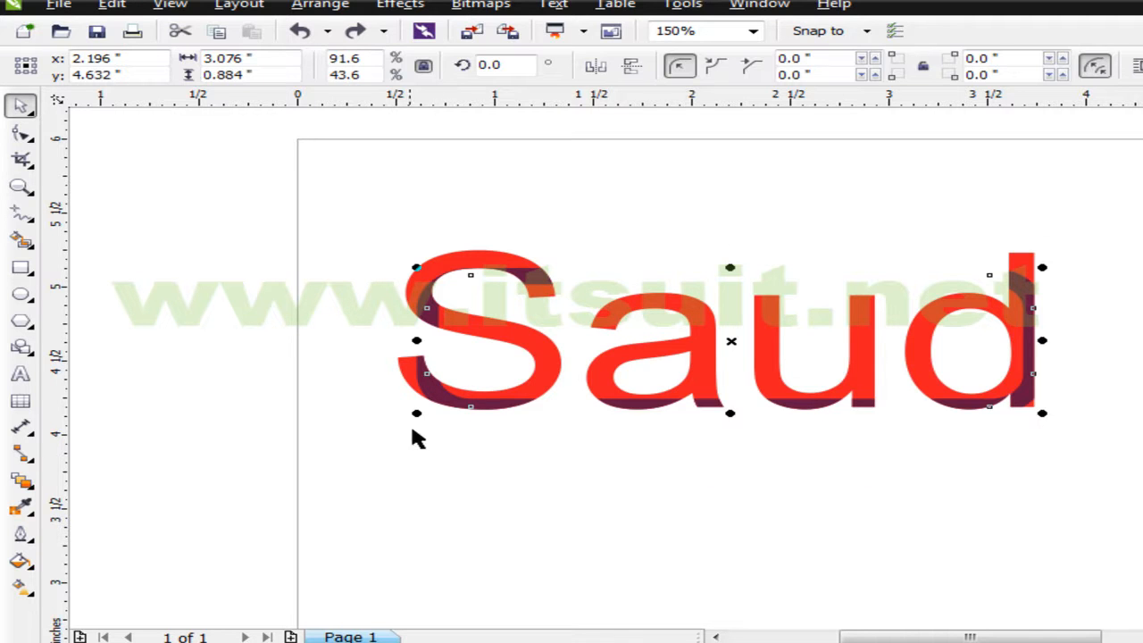
left_click(684, 484)
left_click(695, 390)
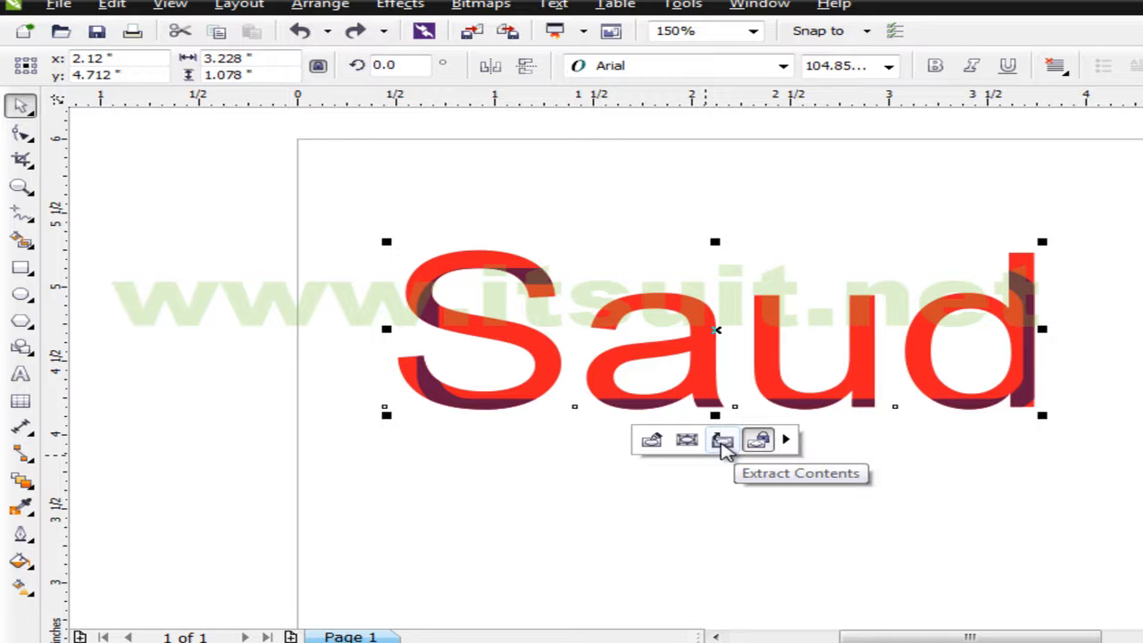
Extract the contents from the red text's PowerClip and undo the extraction.
left_click(724, 442)
left_click(745, 536)
key("ctrl+z")
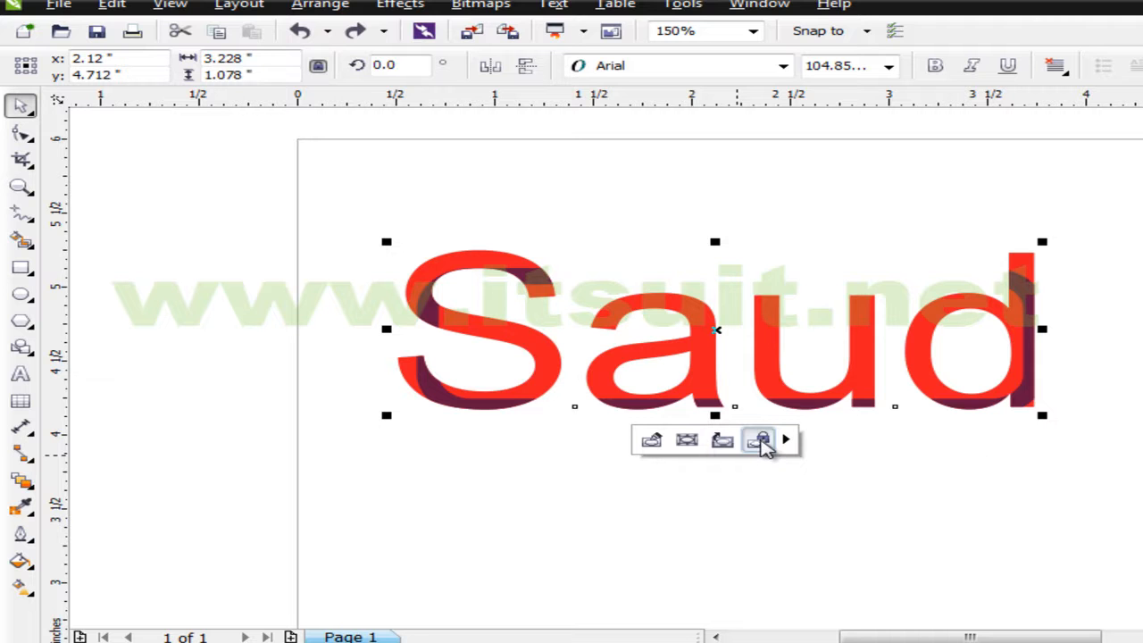
Keeping the contents locked to the PowerClip, move the red text up and scale it to about 2.99 in wide and 1 in tall.
left_click(762, 443)
left_click(844, 424)
left_click_drag(785, 392, 804, 336)
left_click_drag(1047, 185, 980, 258)
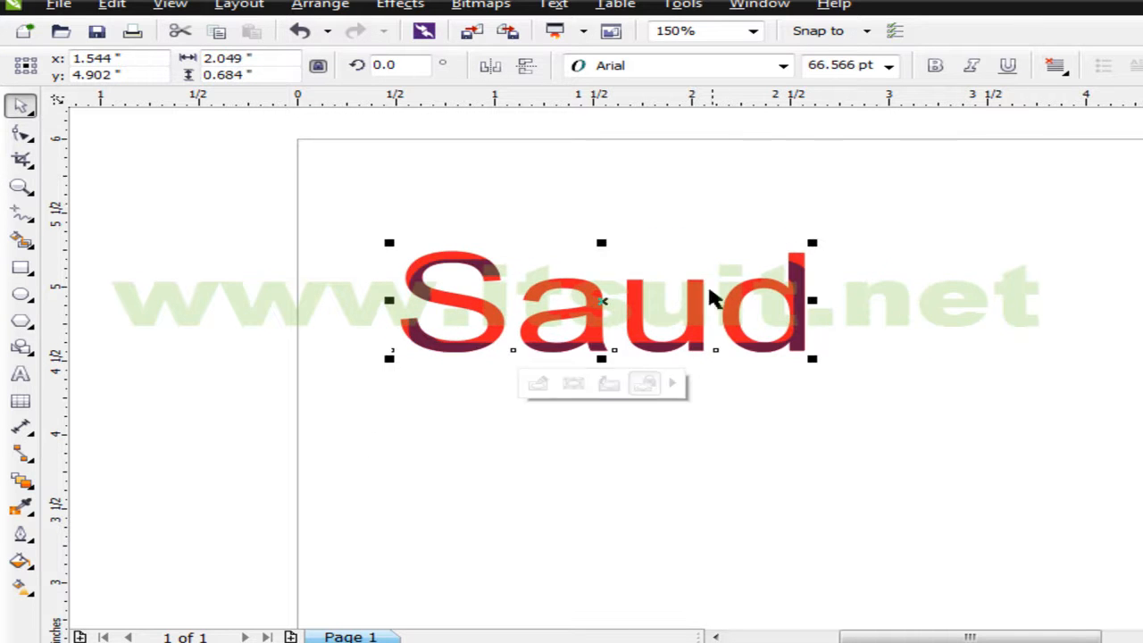
left_click_drag(818, 243, 998, 155)
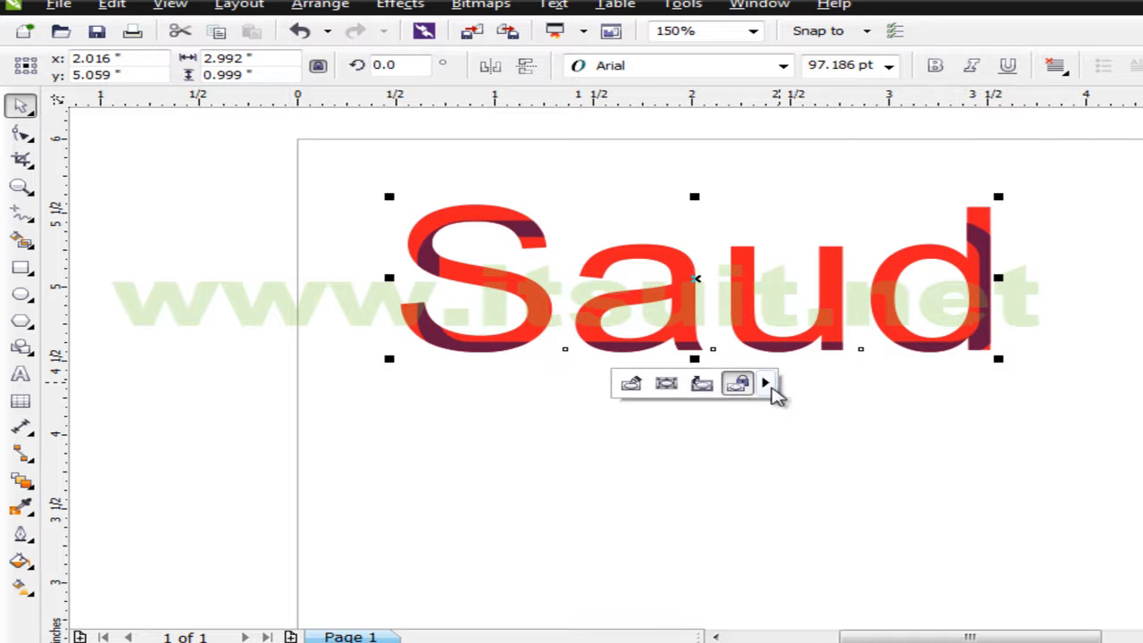
Center the PowerClip contents in the red text and fit them proportionally.
left_click(765, 384)
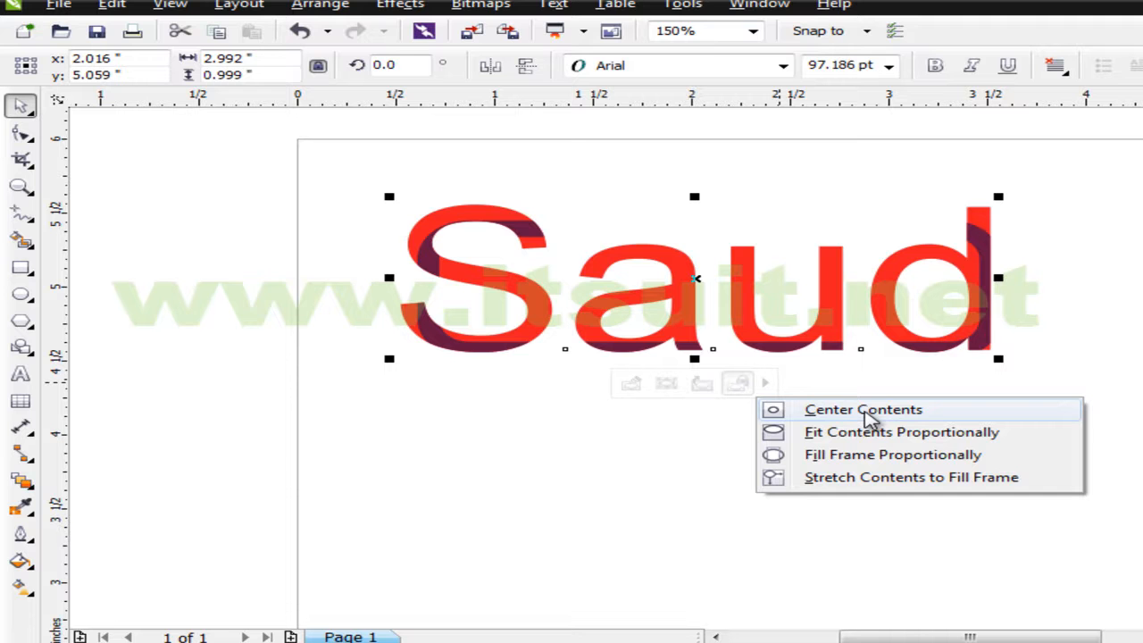
left_click(870, 415)
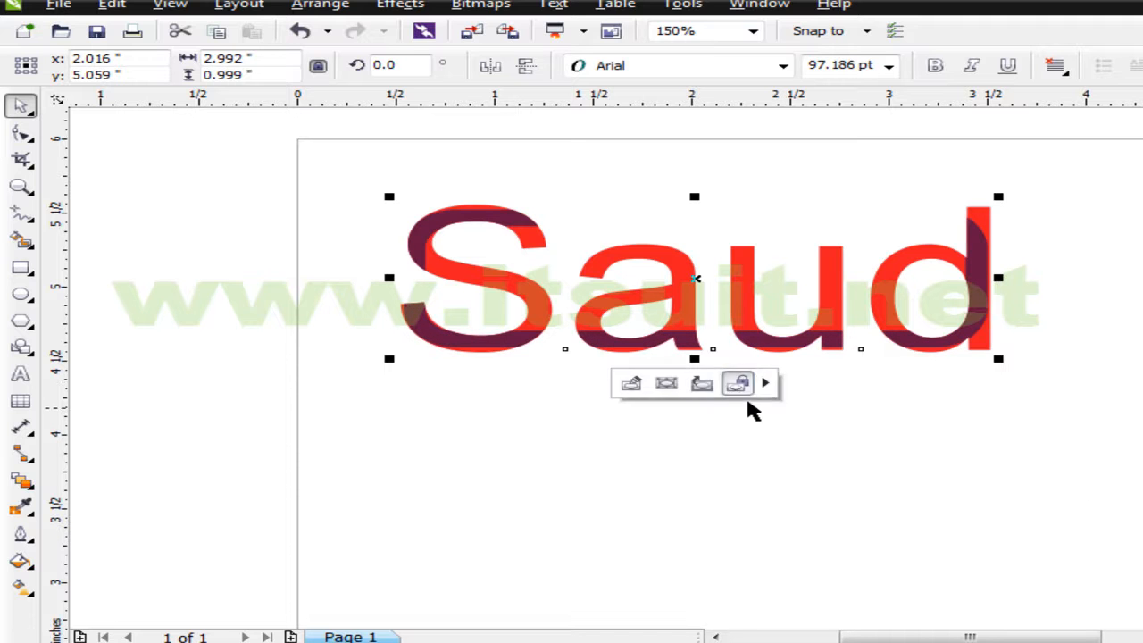
left_click(768, 384)
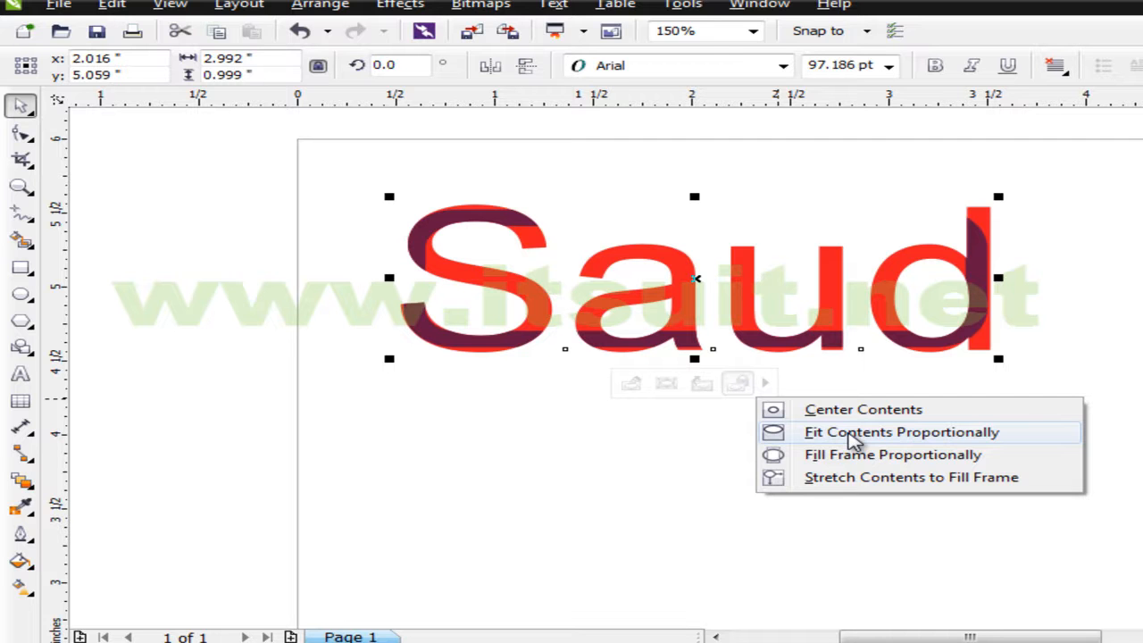
left_click(855, 434)
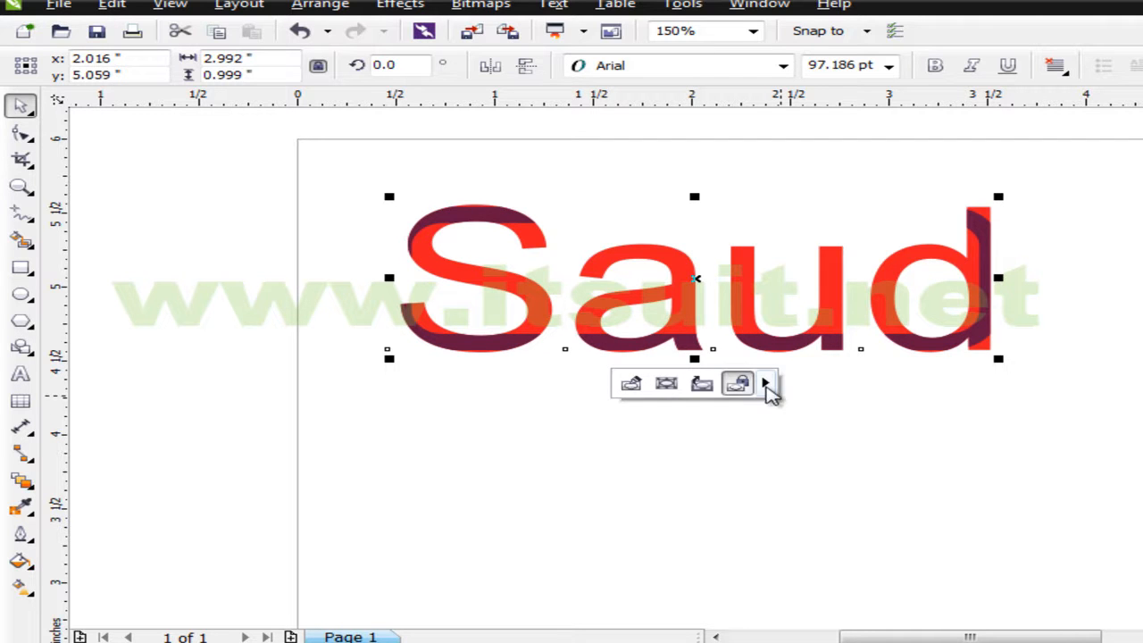
Stretch the PowerClip contents to fill the red text's frame and deselect the text.
left_click(766, 383)
left_click(871, 478)
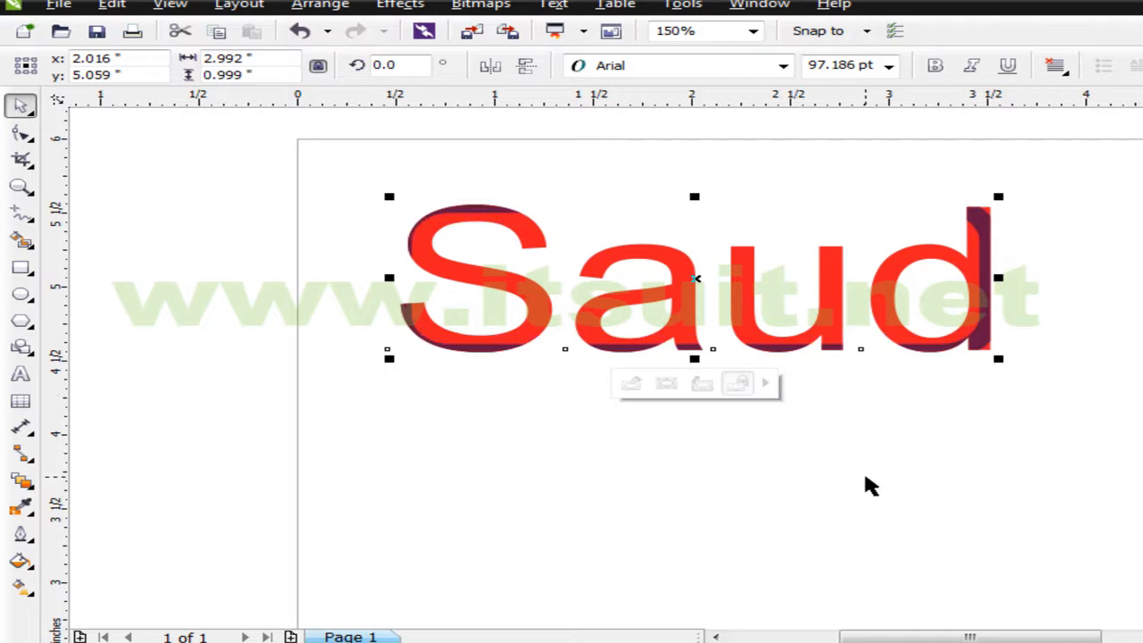
left_click(710, 438)
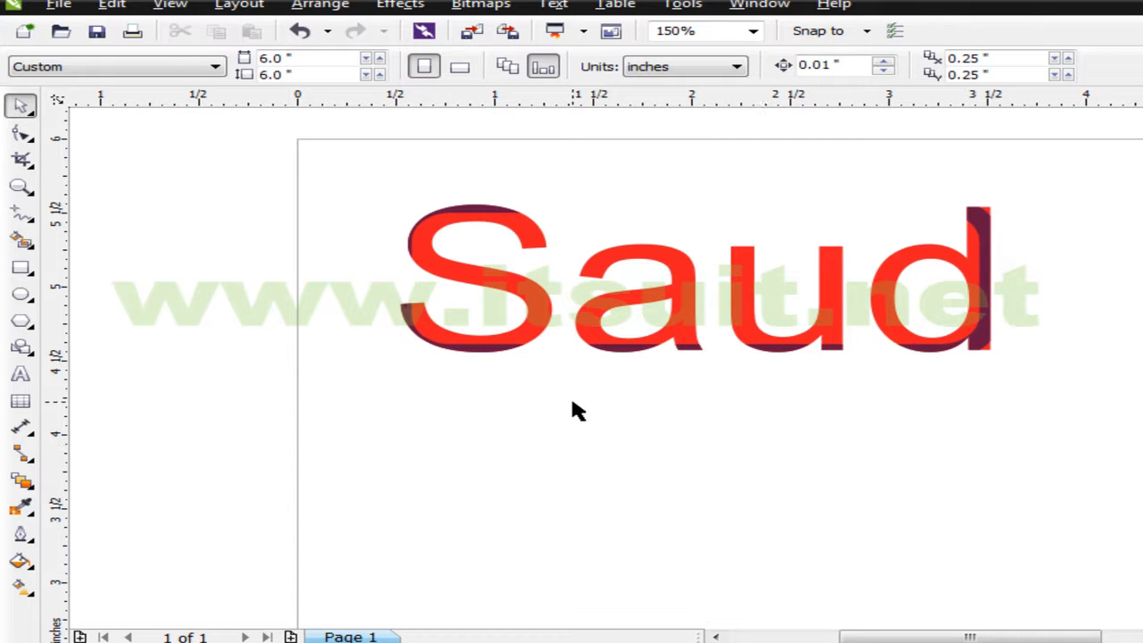
Create a new table with 3 rows and 2 columns, 4 in high and 3 in wide.
left_click(616, 6)
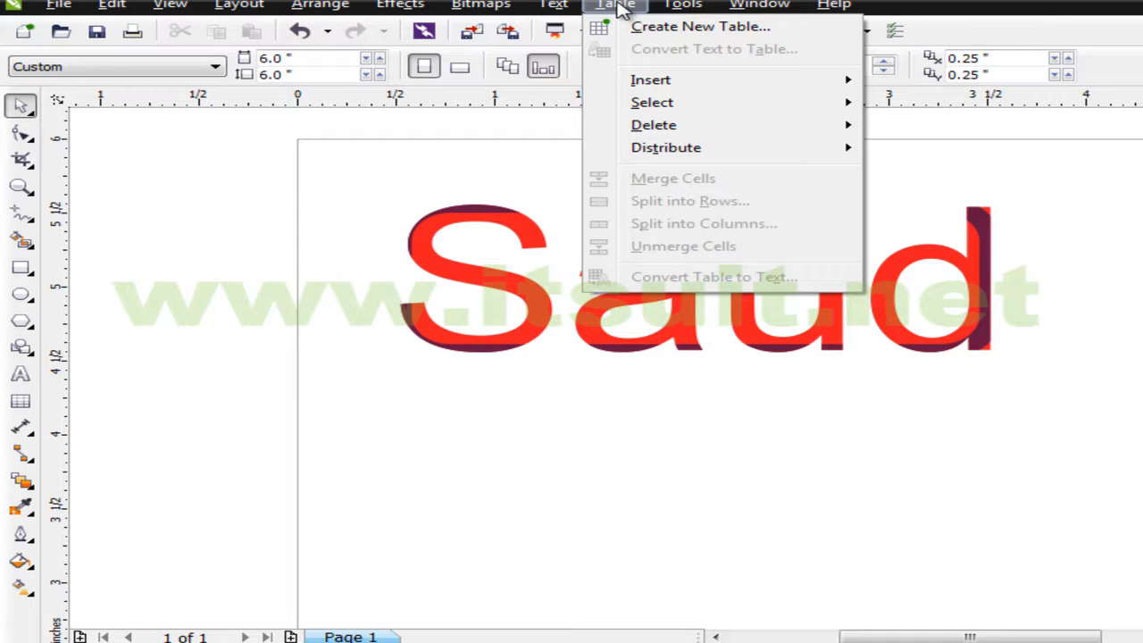
left_click(701, 27)
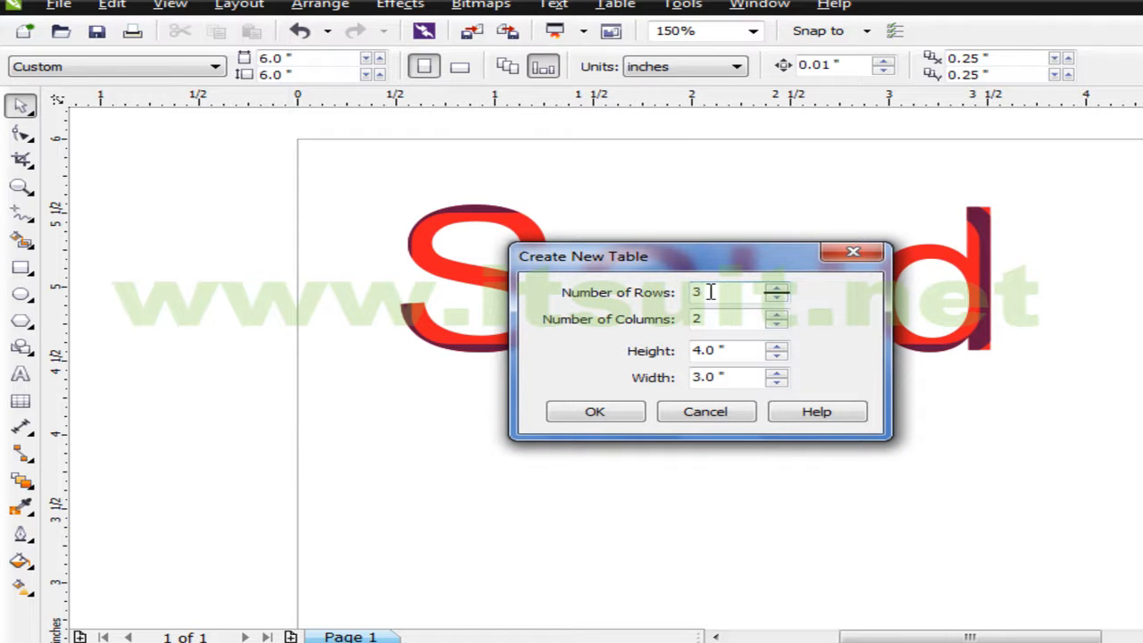
left_click_drag(714, 319, 676, 317)
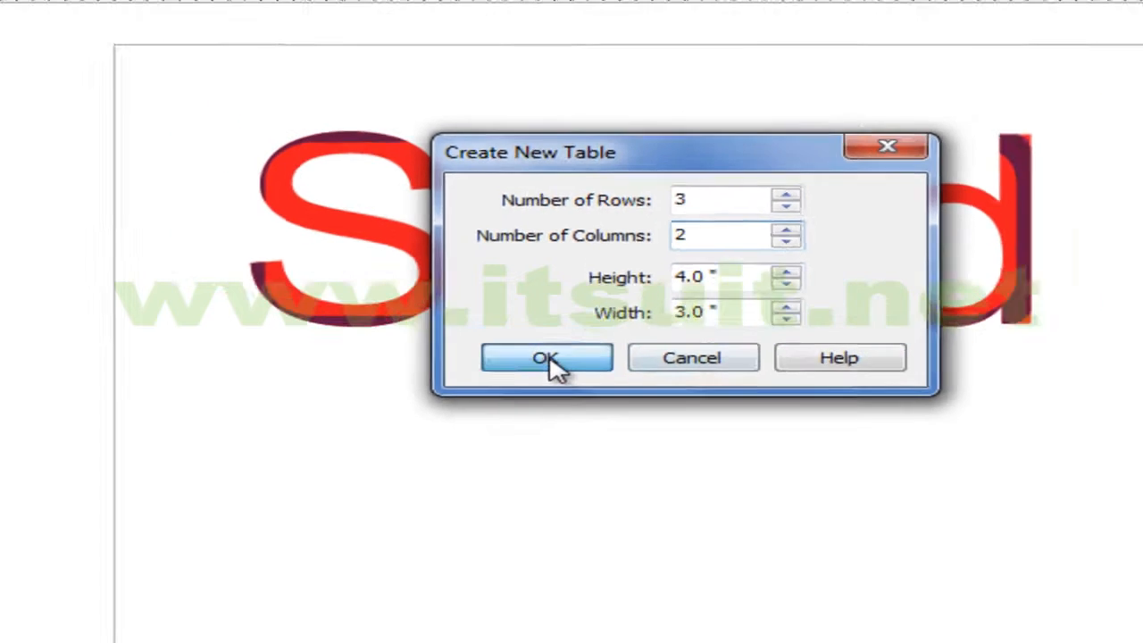
left_click(529, 338)
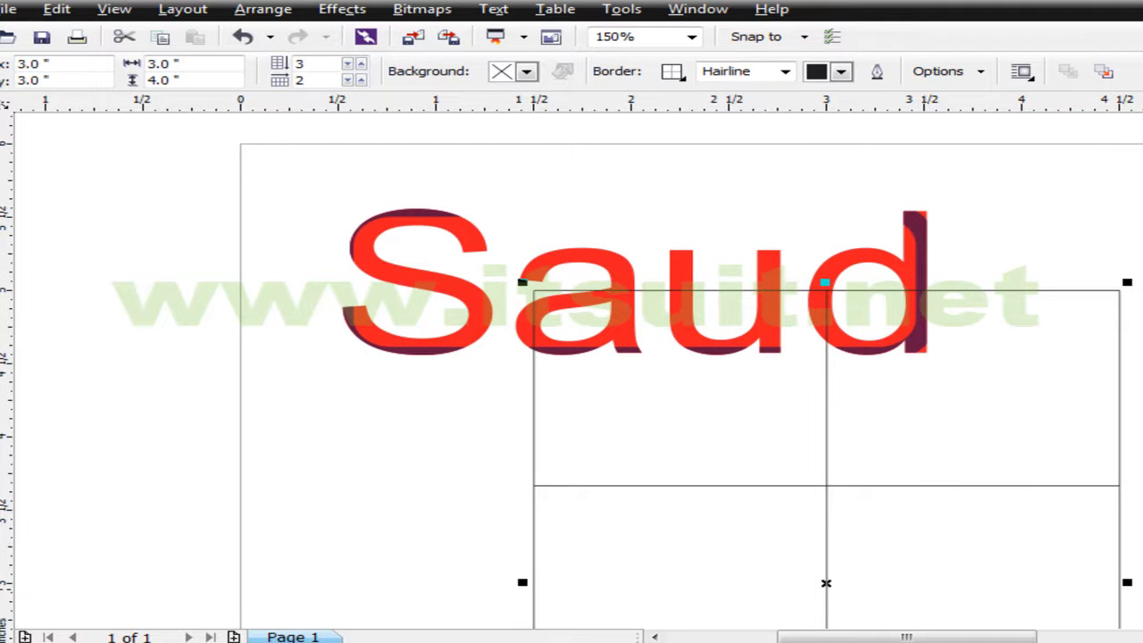
Shrink the table to about 1.83 in wide and 1.74 in tall, and delete it.
scroll(715, 375, "down", 2)
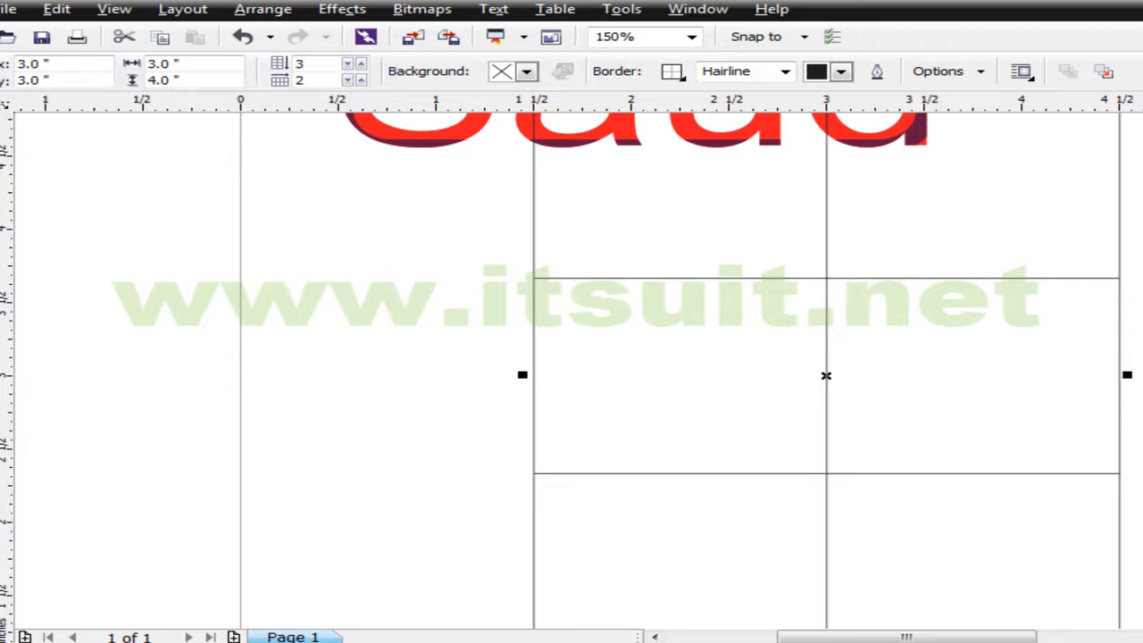
left_click_drag(1129, 375, 896, 374)
scroll(712, 375, "down", 3)
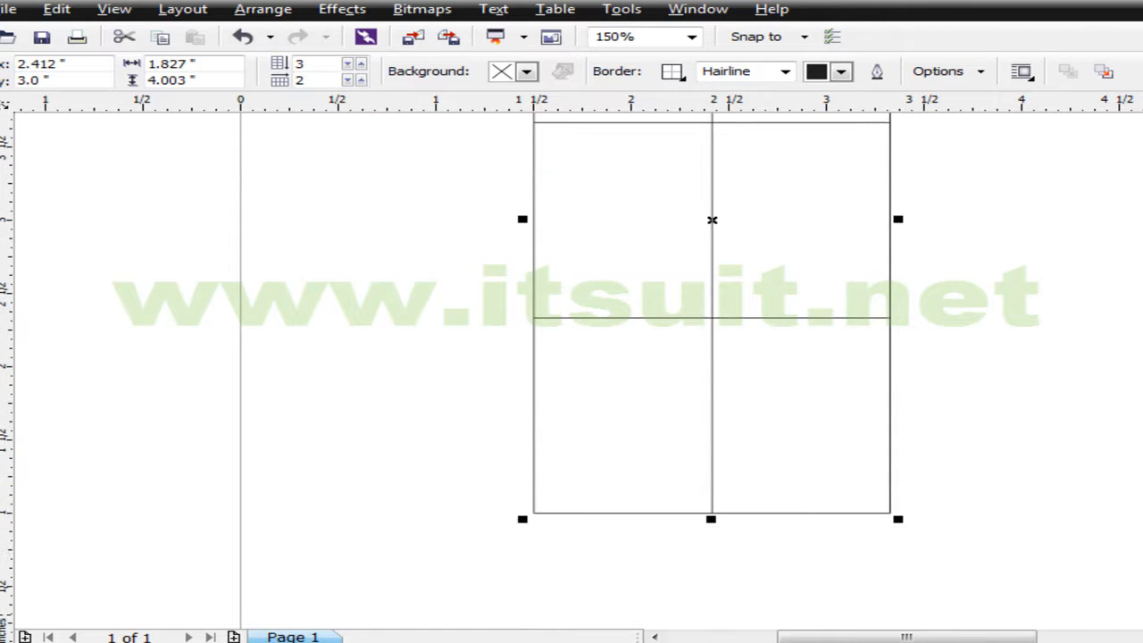
left_click_drag(712, 519, 727, 239)
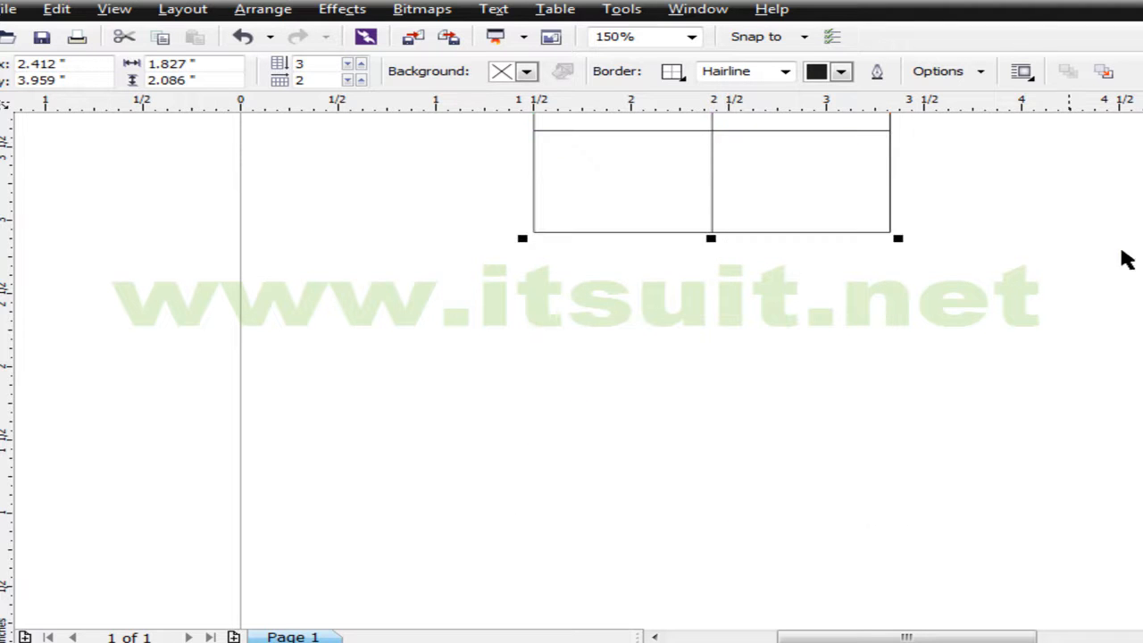
scroll(726, 399, "up", 9)
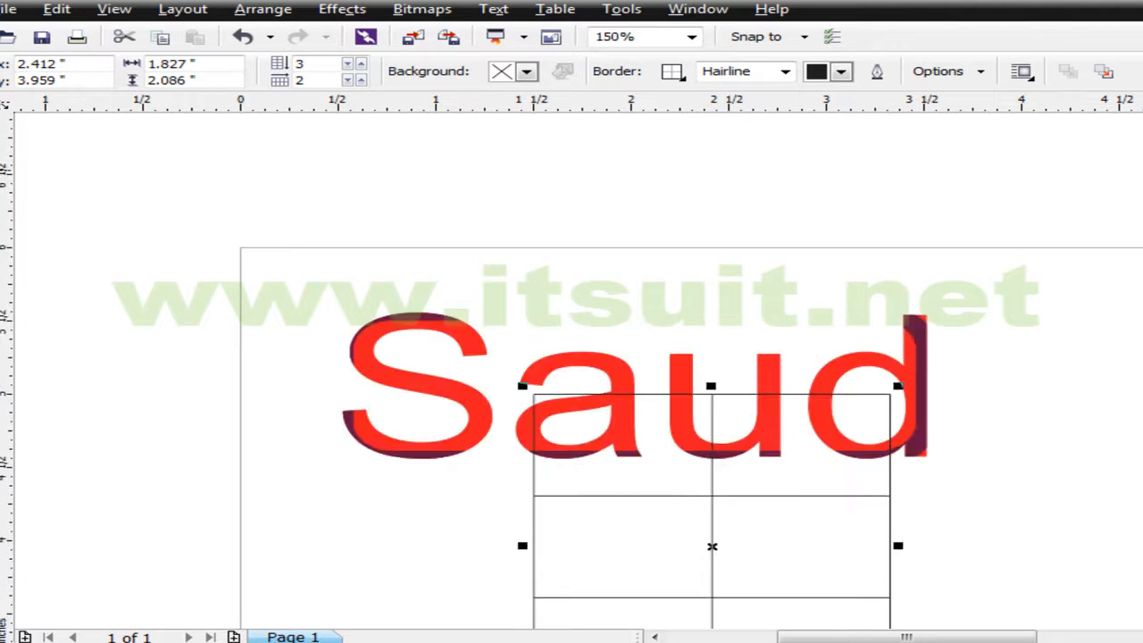
left_click_drag(716, 383, 715, 439)
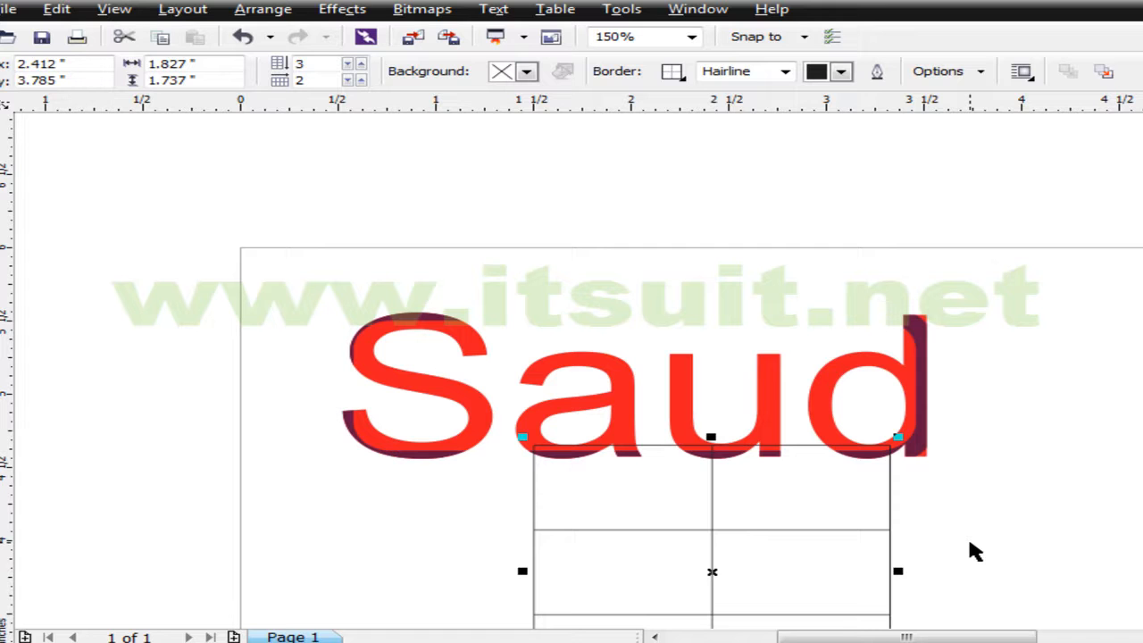
key("Delete")
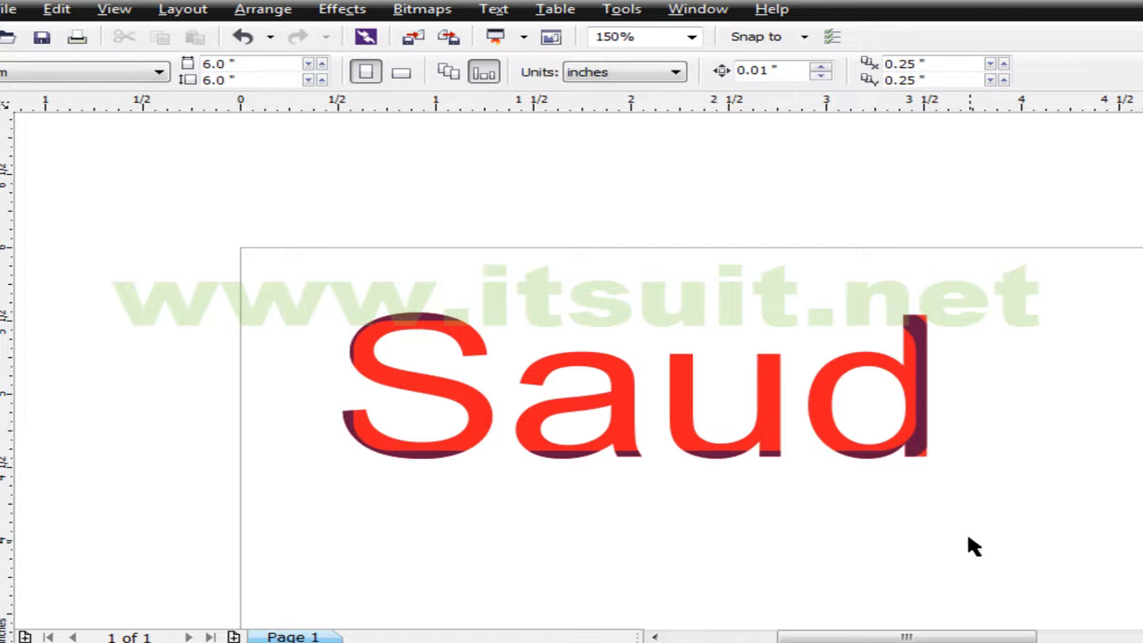
Review the General, Display and Edit workspace settings in the program options and close the dialog.
left_click(643, 12)
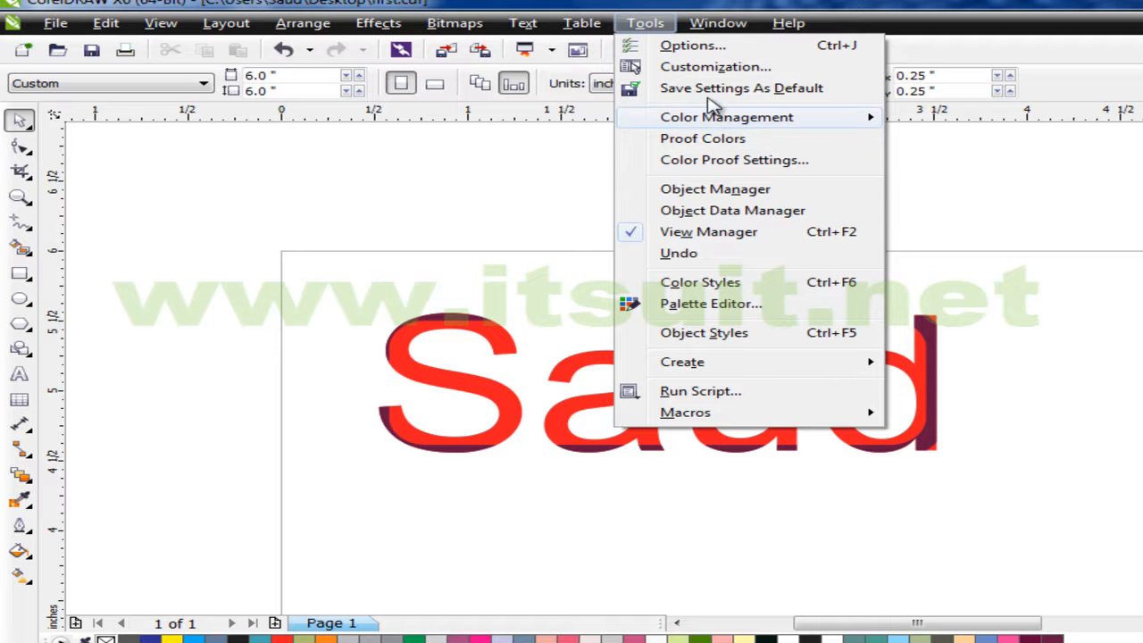
left_click(692, 46)
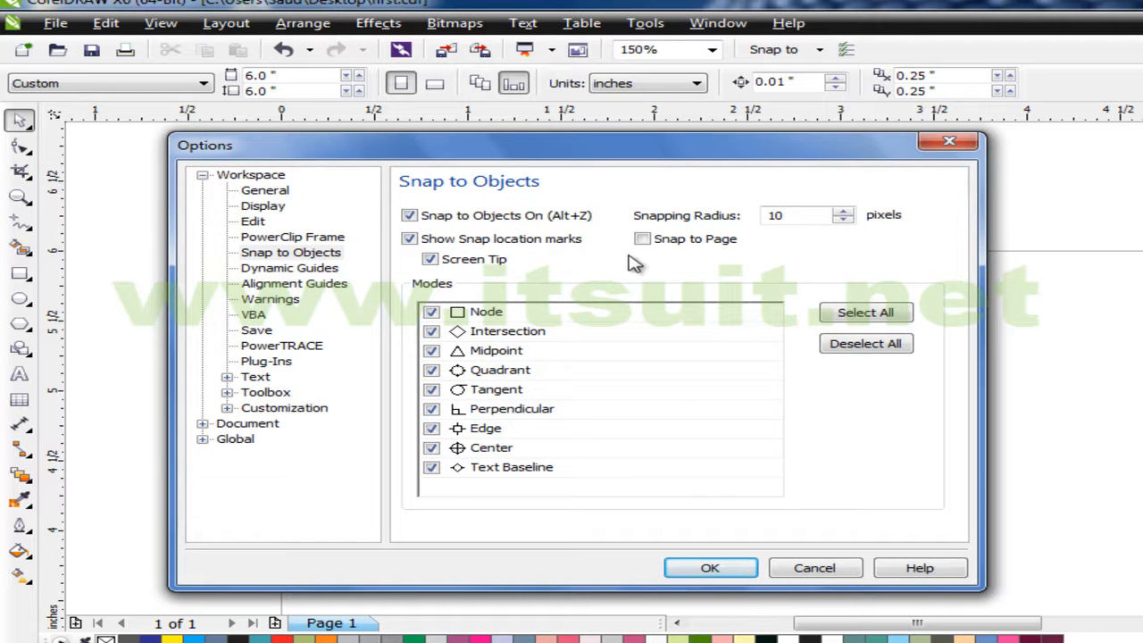
left_click(284, 191)
left_click(273, 207)
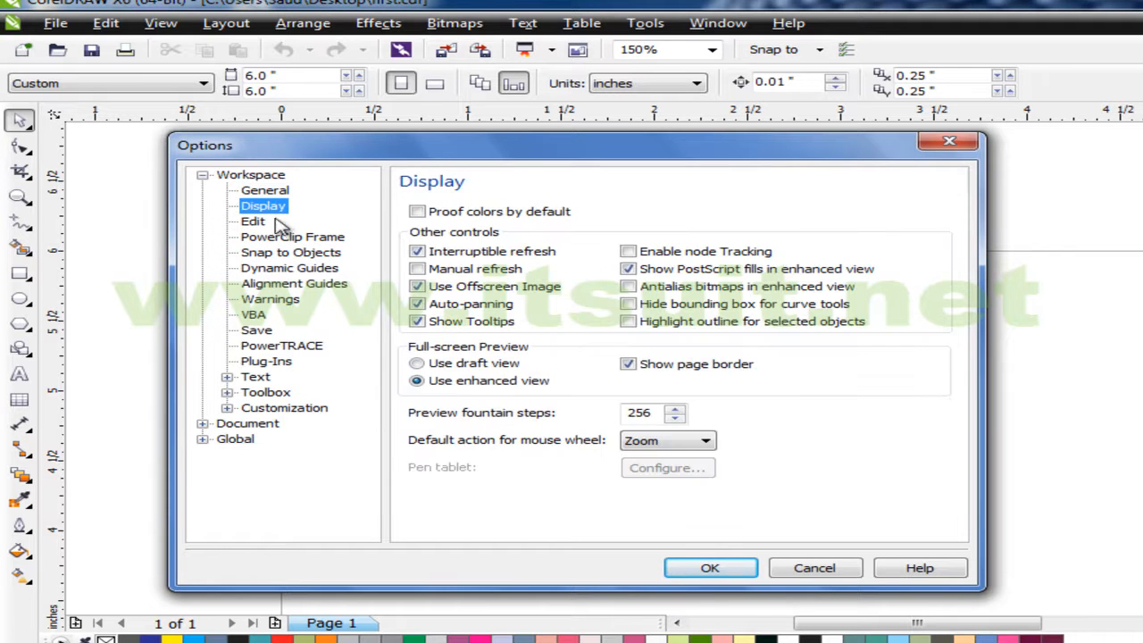
left_click(257, 223)
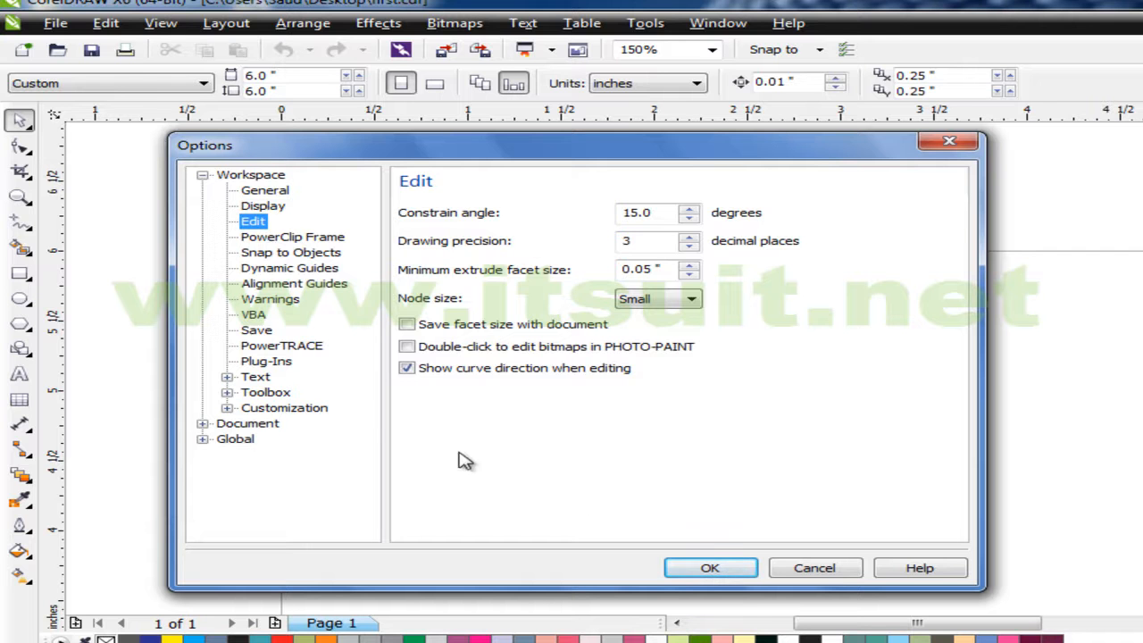
left_click(725, 569)
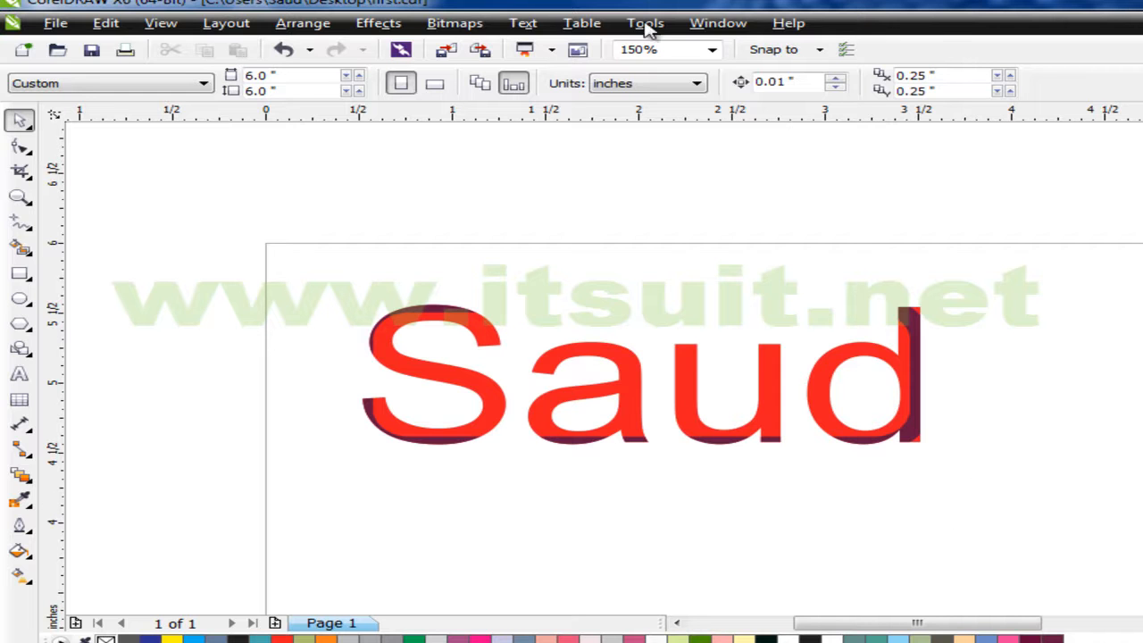
left_click(705, 27)
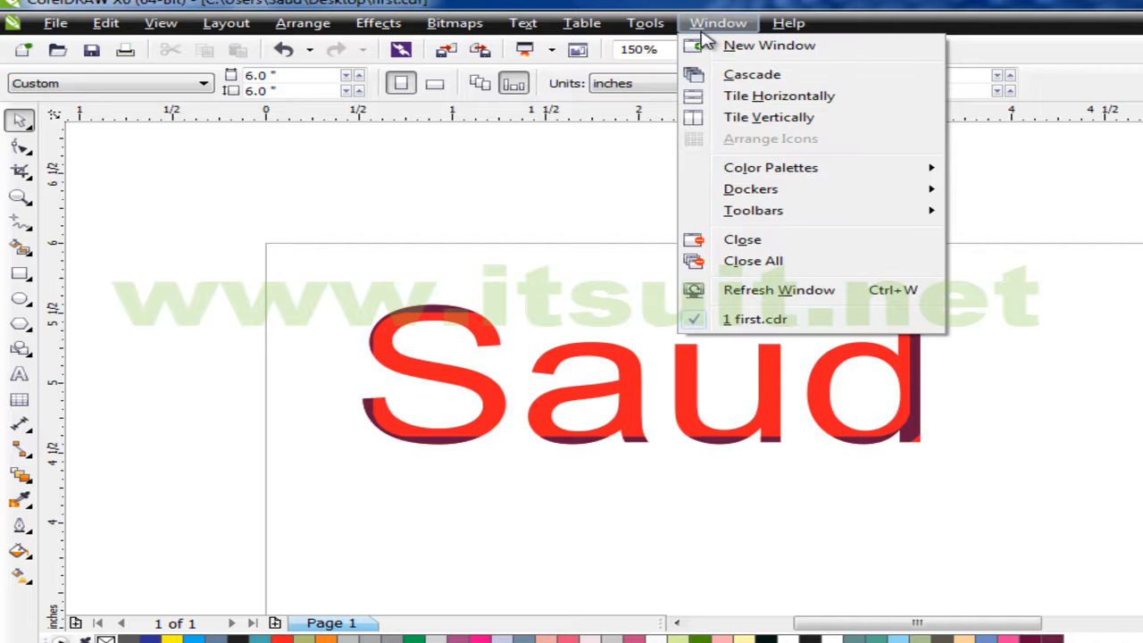
left_click(570, 229)
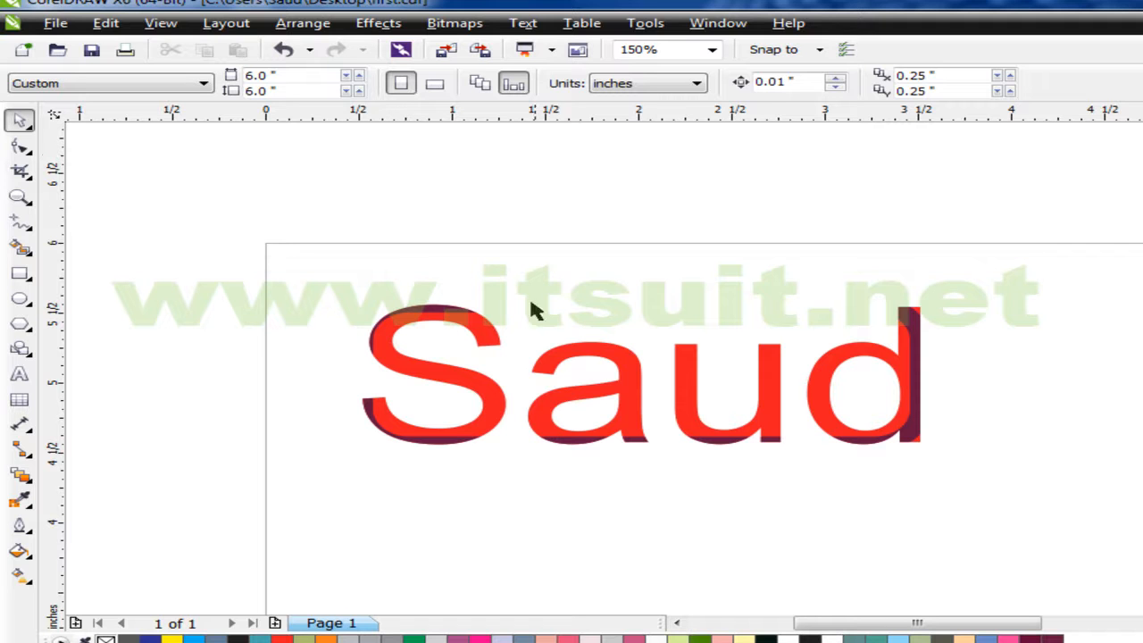
Select the red text with a marquee around it.
left_click_drag(987, 286, 306, 492)
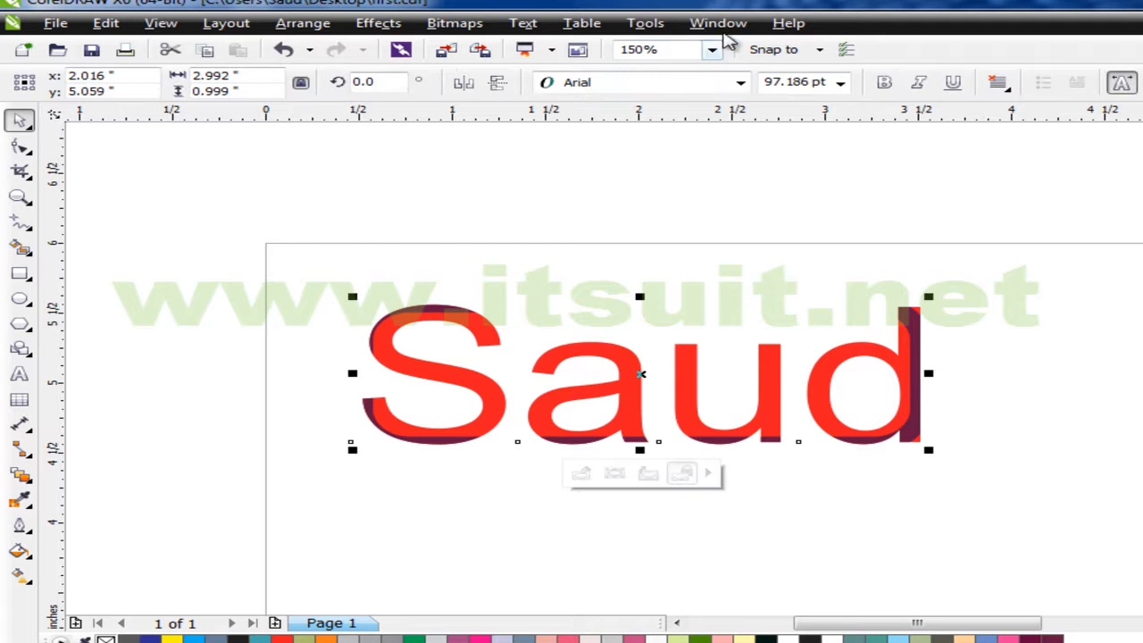
left_click(643, 24)
left_click(978, 313)
left_click_drag(992, 276, 303, 505)
left_click_drag(1043, 268, 276, 499)
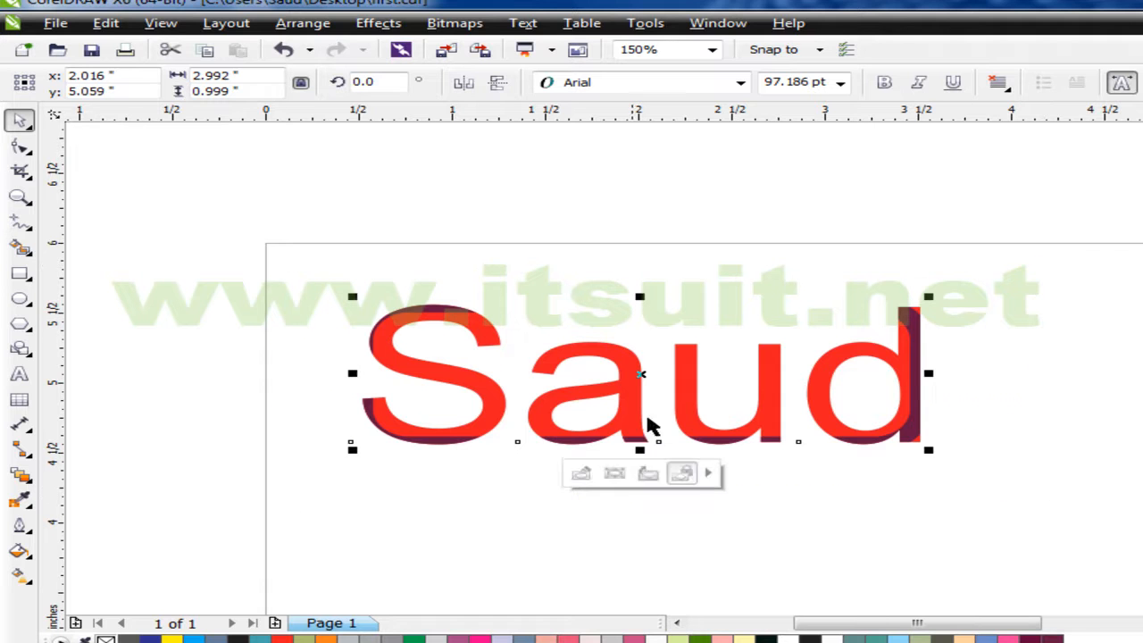
left_click_drag(1006, 273, 304, 525)
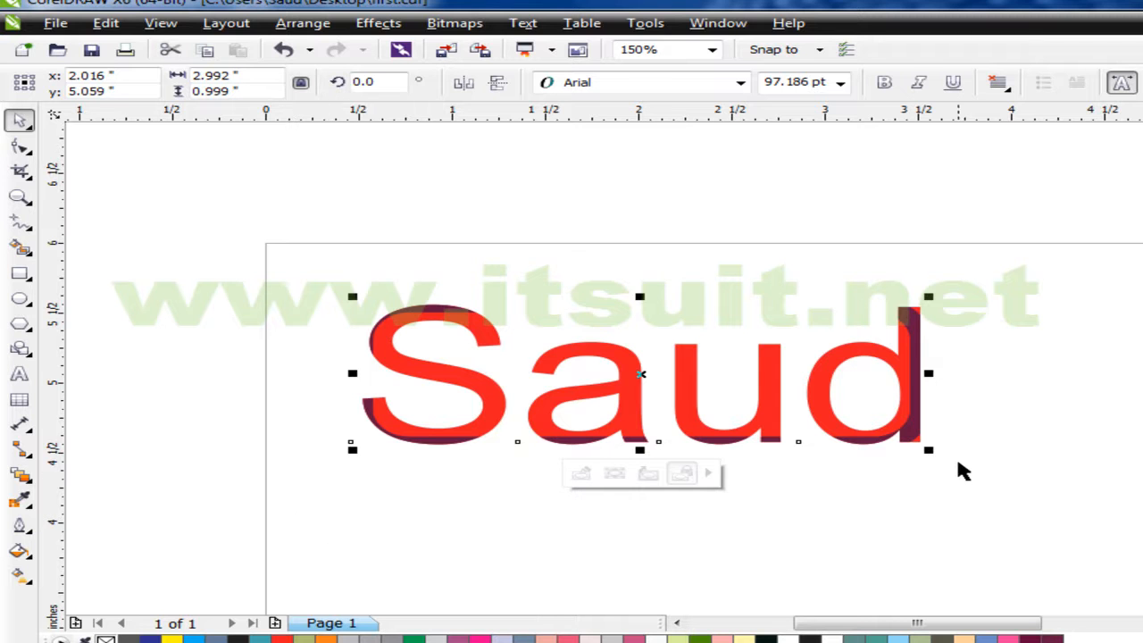
left_click_drag(1007, 273, 357, 539)
left_click_drag(1034, 274, 304, 543)
left_click_drag(1072, 263, 307, 539)
left_click_drag(1064, 270, 255, 523)
left_click_drag(1049, 268, 197, 566)
left_click_drag(1045, 256, 277, 547)
left_click_drag(1062, 259, 222, 531)
left_click_drag(1061, 261, 309, 534)
left_click_drag(1016, 279, 288, 536)
left_click_drag(1007, 250, 272, 541)
left_click_drag(1034, 260, 267, 532)
left_click_drag(1042, 271, 305, 526)
left_click_drag(1067, 274, 176, 530)
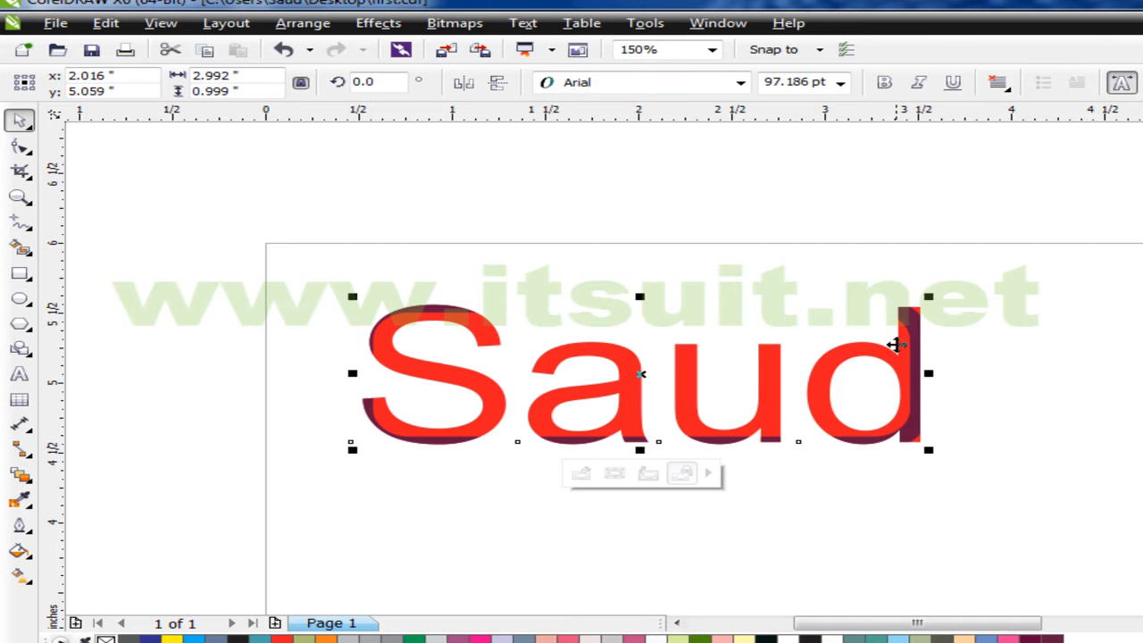